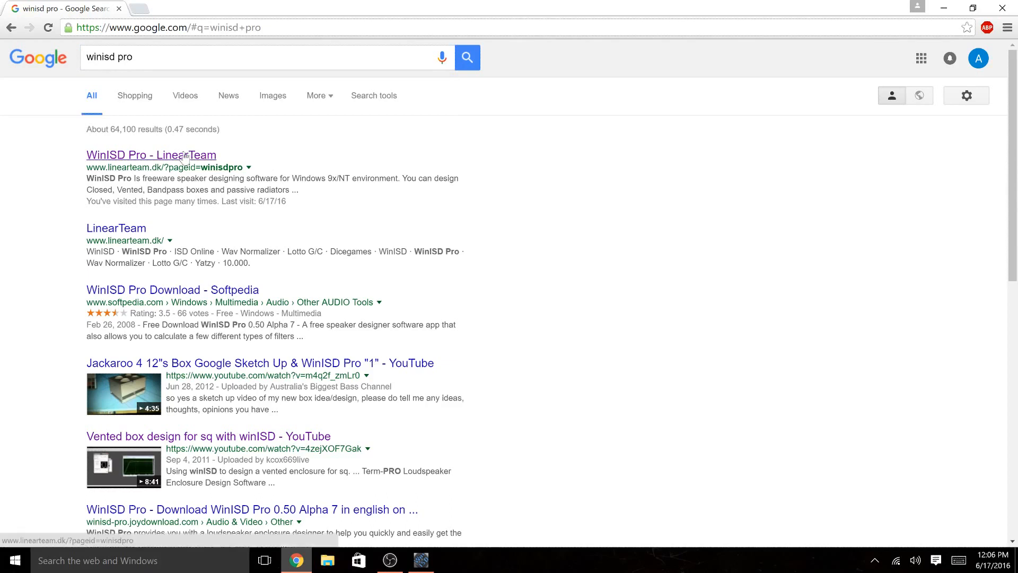
- Open the LinearTeam WinISD Pro page, and in a new tab search for "sundown audio sa 12" and open Sundown Audio's SA Series page
{"action": "left_click", "coordinate": [187, 155]}
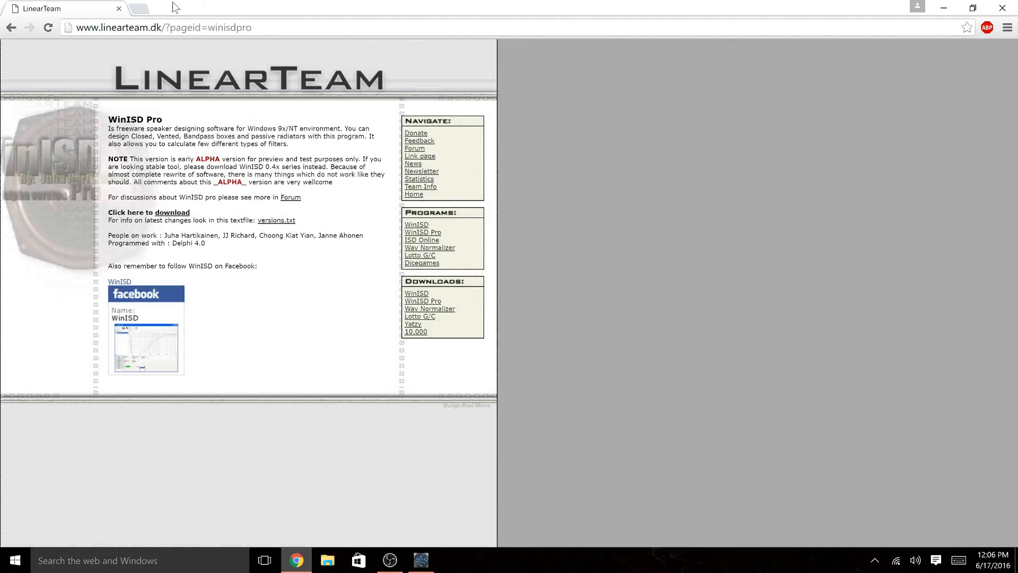
{"action": "left_click", "coordinate": [148, 9]}
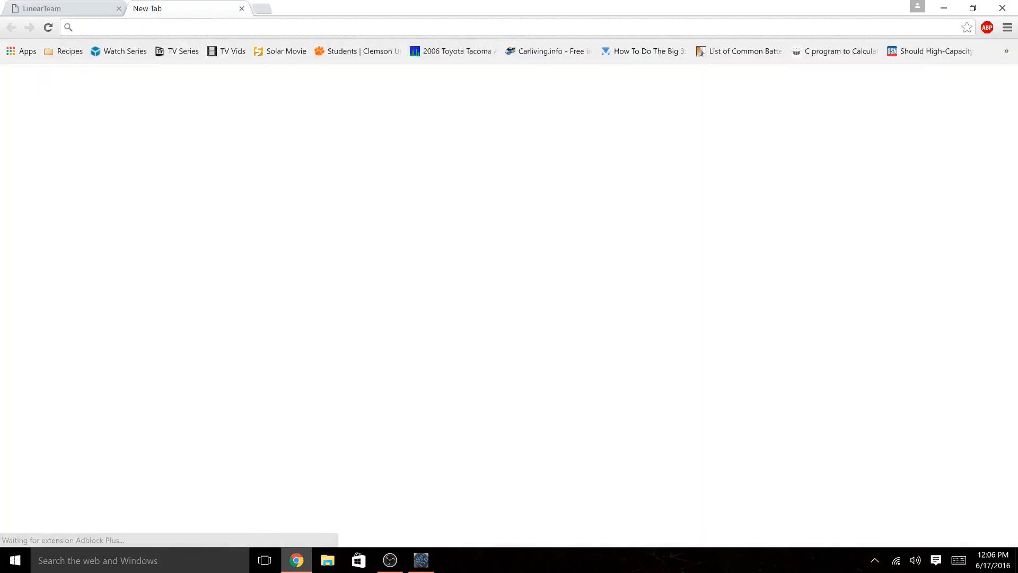
{"action": "type", "text": "sundown audio sa 12"}
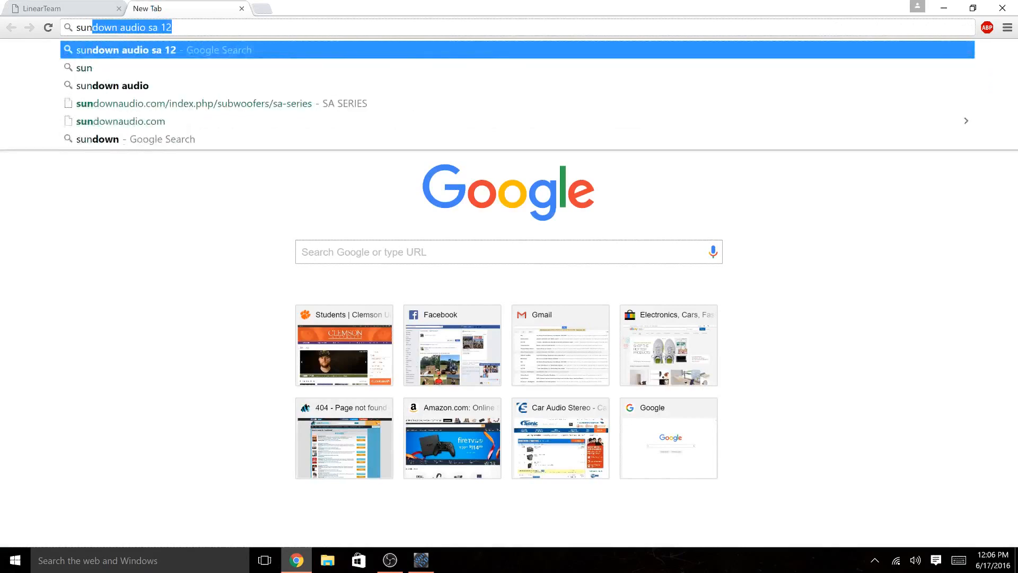
{"action": "key", "text": "Return"}
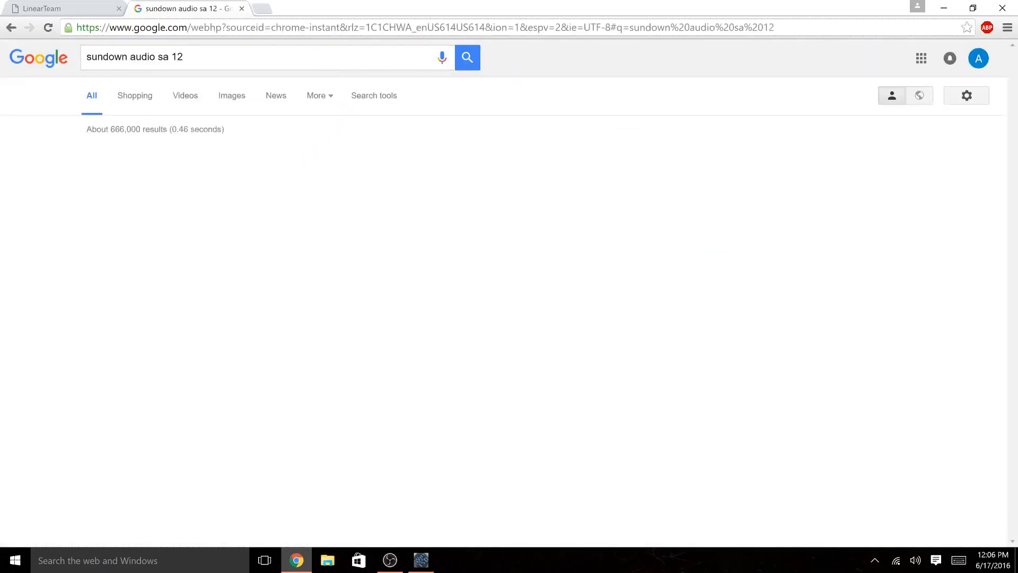
{"action": "left_click", "coordinate": [206, 159]}
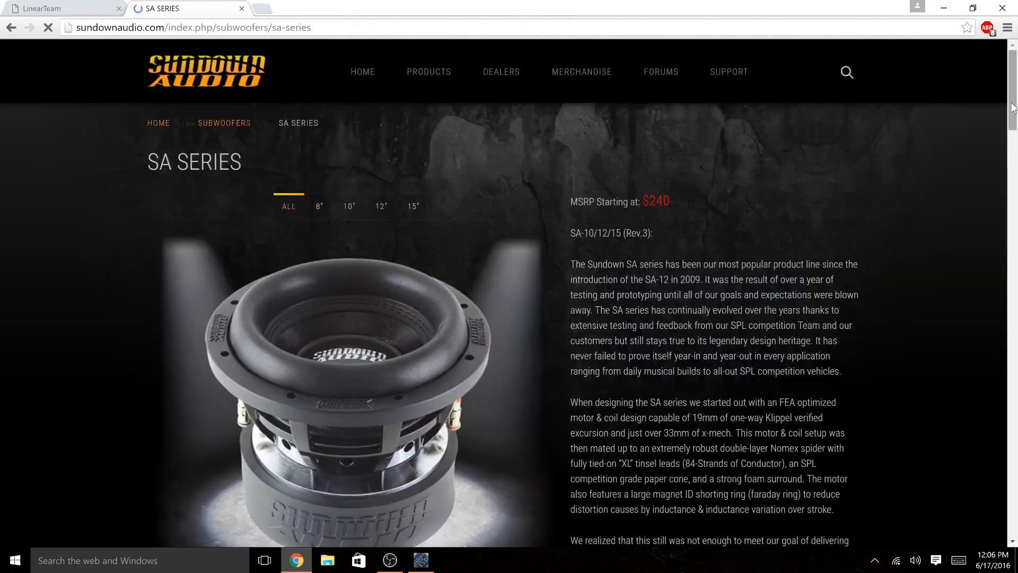
- Look up the suggested enclosure specifications for the SA-12 subwoofer on the SA Series page
{"action": "left_click_drag", "start_coordinate": [1013, 109], "coordinate": [1002, 331]}
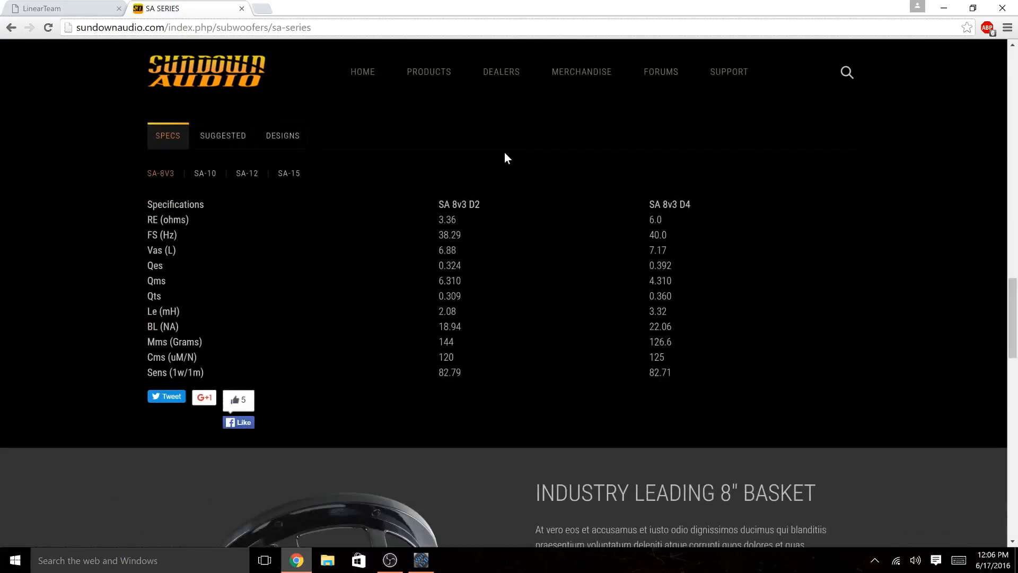
{"action": "left_click", "coordinate": [216, 141]}
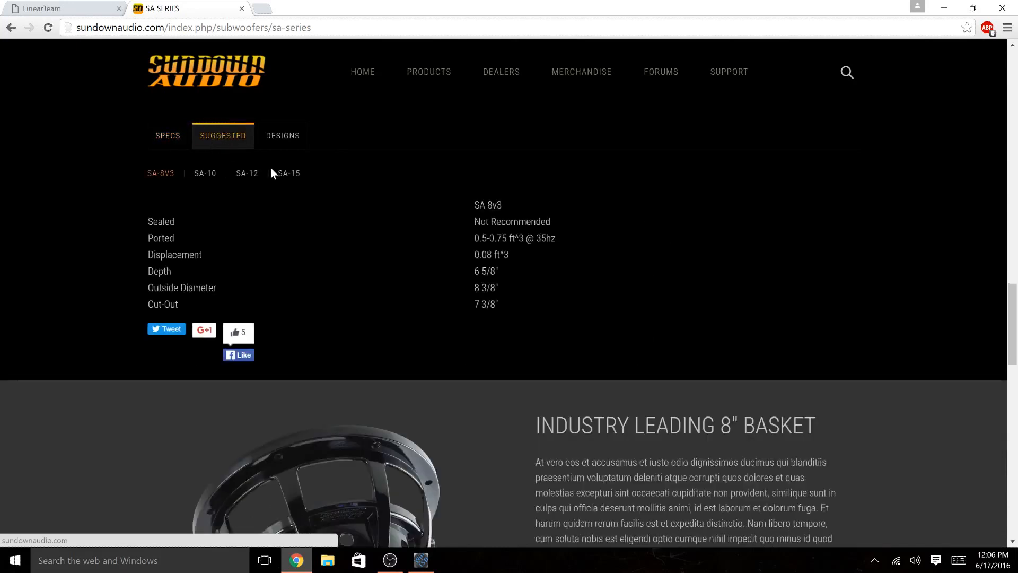
{"action": "left_click", "coordinate": [254, 174]}
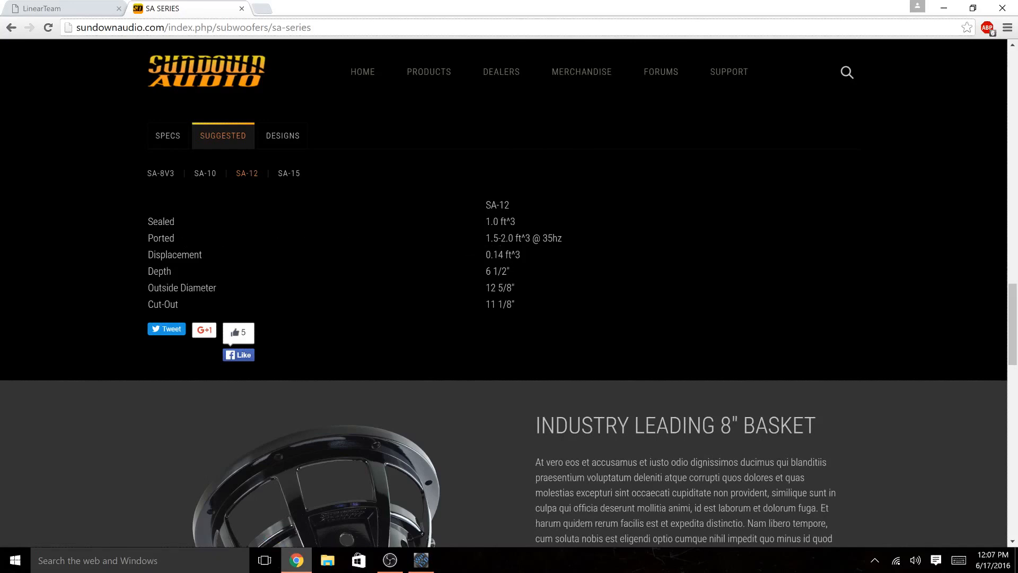
- Search for "rockford fosgate box wizard" in a new tab and open the Woofer BoxWizard page
{"action": "left_click", "coordinate": [262, 9]}
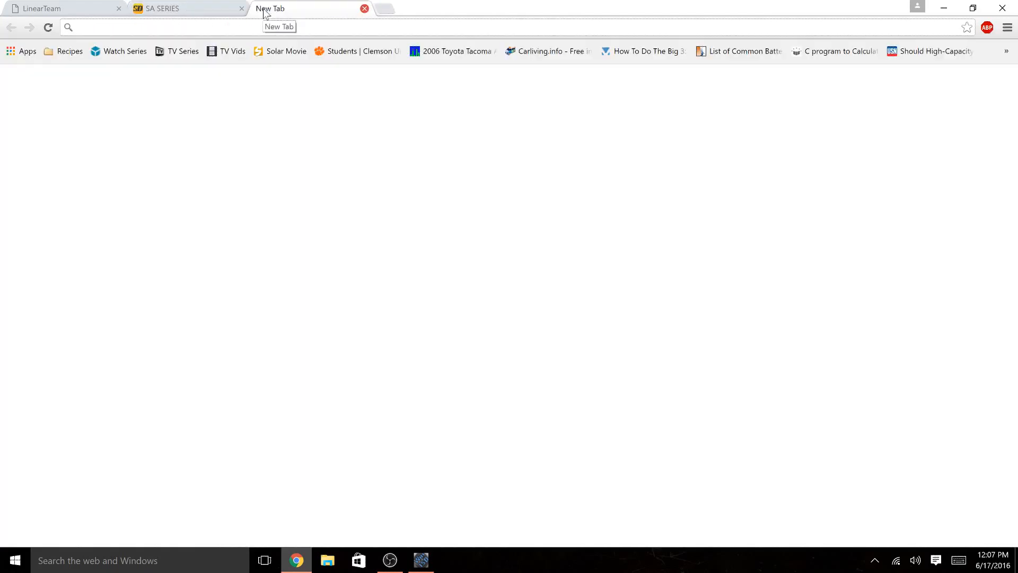
{"action": "type", "text": "ro"}
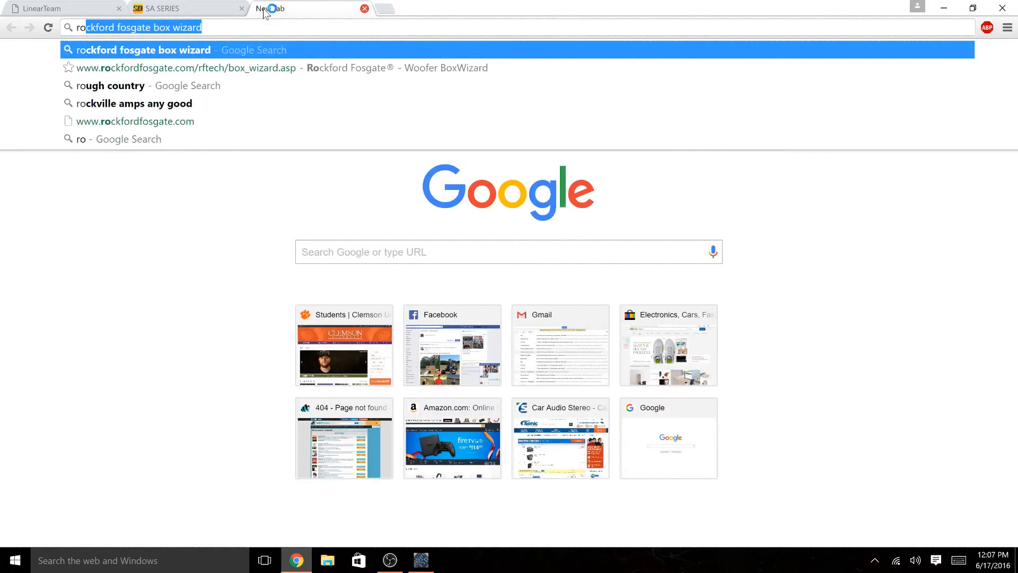
{"action": "key", "text": "Return"}
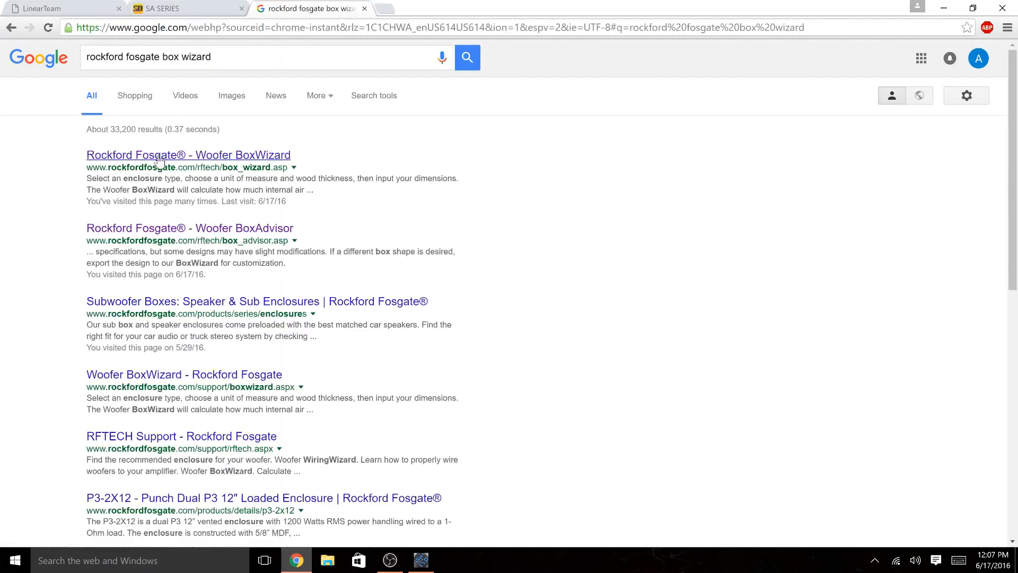
{"action": "left_click", "coordinate": [159, 156]}
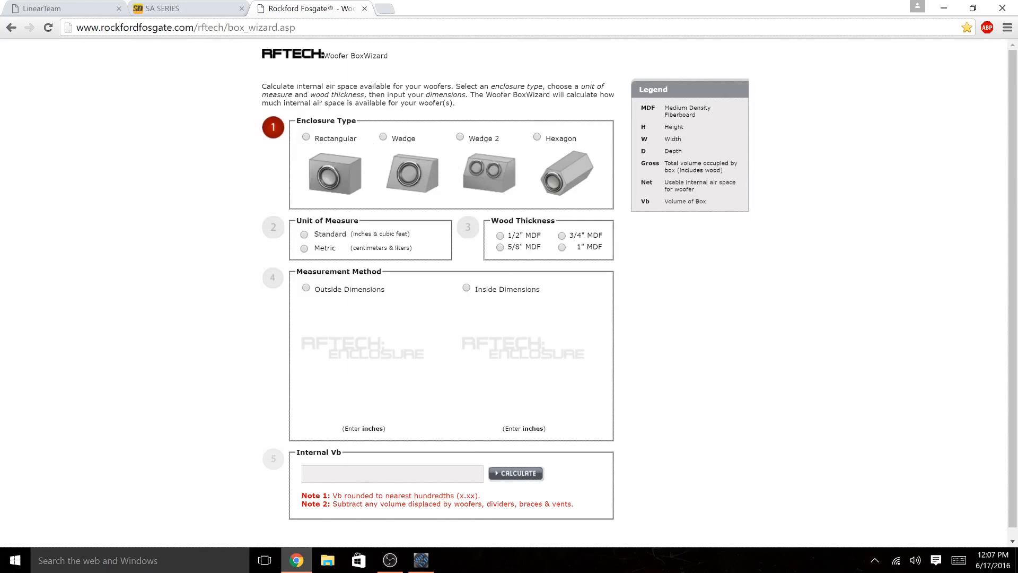
- Configure the BoxWizard for a rectangular enclosure in standard units, 3/4" MDF and outside dimensions
{"action": "left_click", "coordinate": [306, 138]}
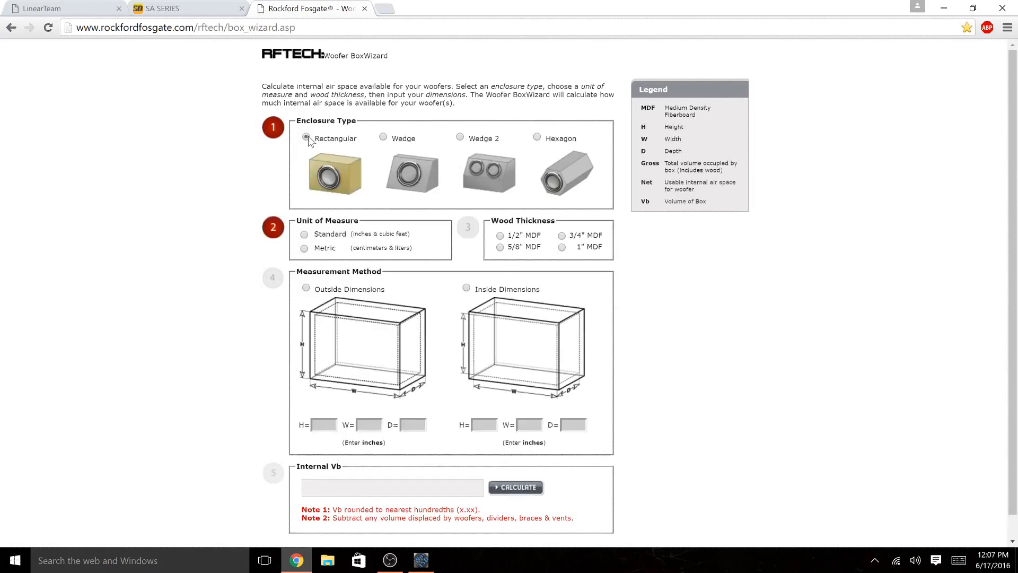
{"action": "left_click", "coordinate": [305, 236]}
{"action": "left_click", "coordinate": [562, 237]}
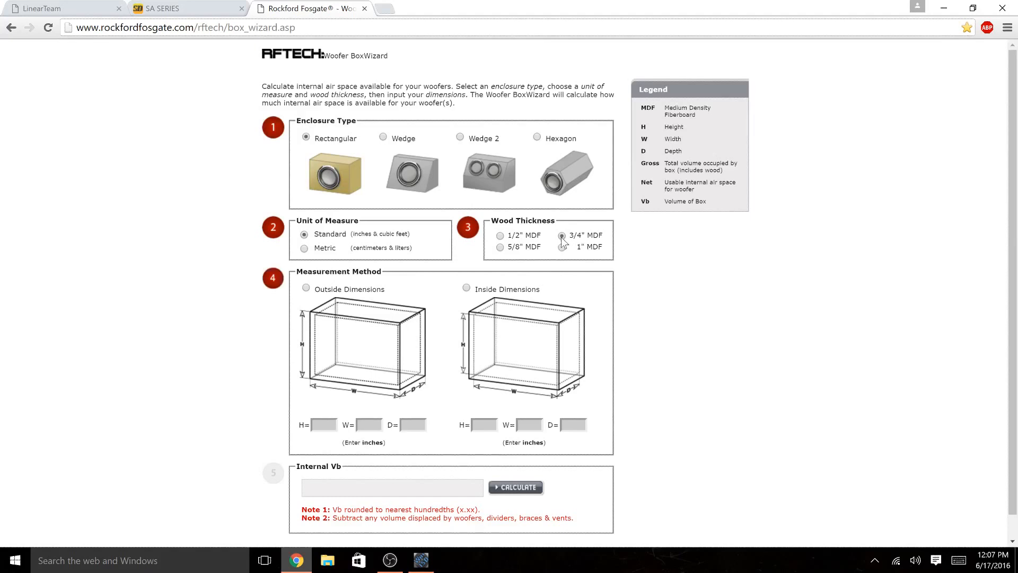
{"action": "left_click", "coordinate": [306, 289]}
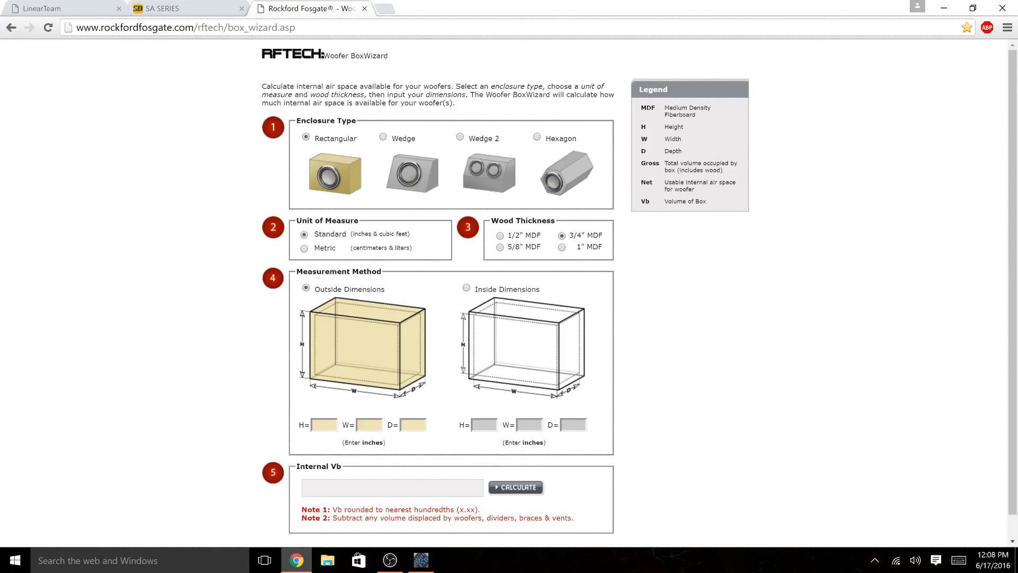
- Enter outside dimensions of 14 in height, 18 in width and 14 in depth and calculate the internal volume
{"action": "left_click", "coordinate": [324, 425]}
{"action": "type", "text": "14"}
{"action": "key", "text": "Tab"}
{"action": "type", "text": "18"}
{"action": "key", "text": "Tab"}
{"action": "type", "text": "14"}
{"action": "left_click", "coordinate": [518, 491]}
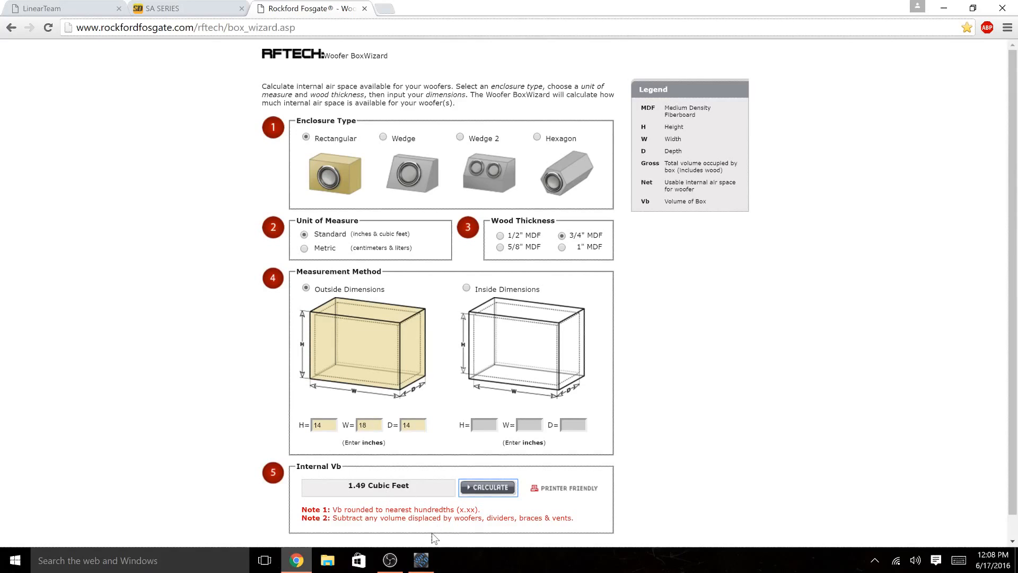
- Switch to WinISD, start a new project and create a new driver for it
{"action": "left_click", "coordinate": [423, 561]}
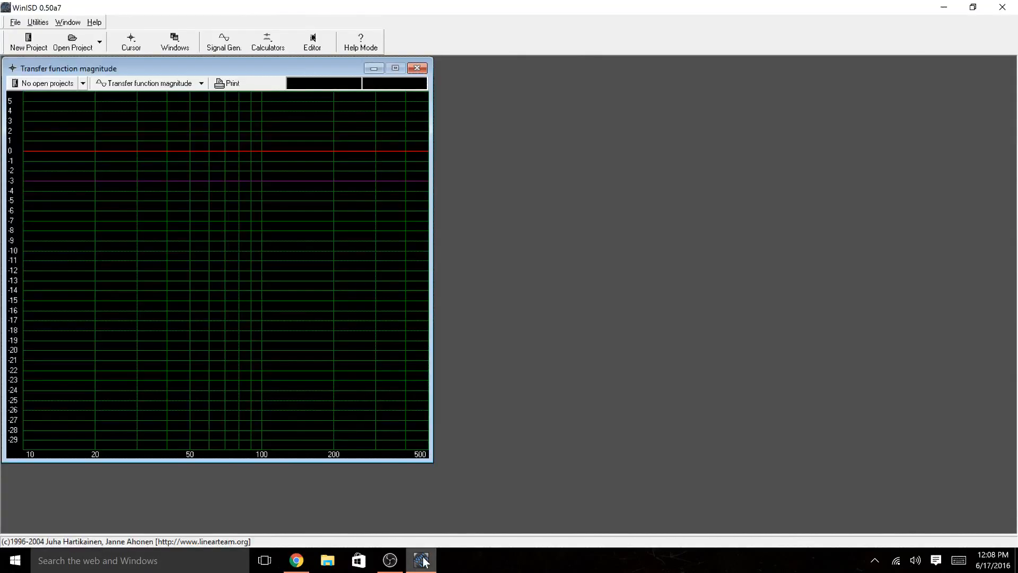
{"action": "left_click", "coordinate": [28, 50]}
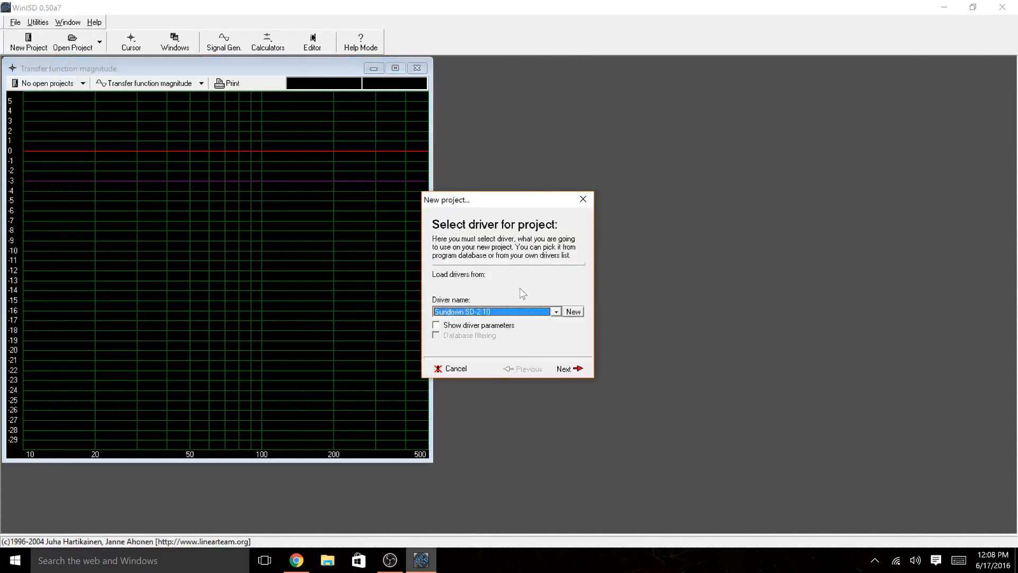
{"action": "left_click", "coordinate": [555, 313]}
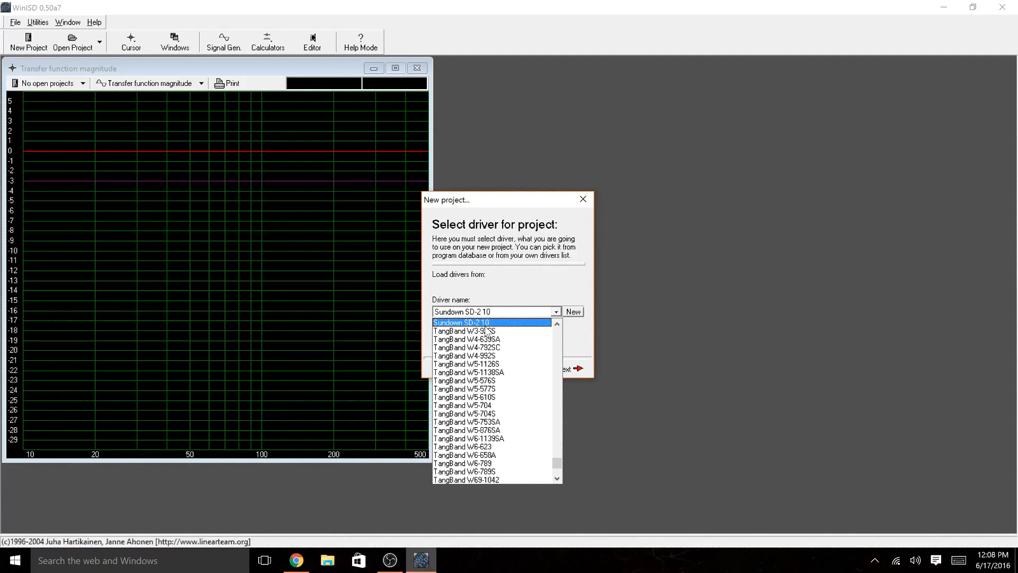
{"action": "left_click", "coordinate": [578, 331]}
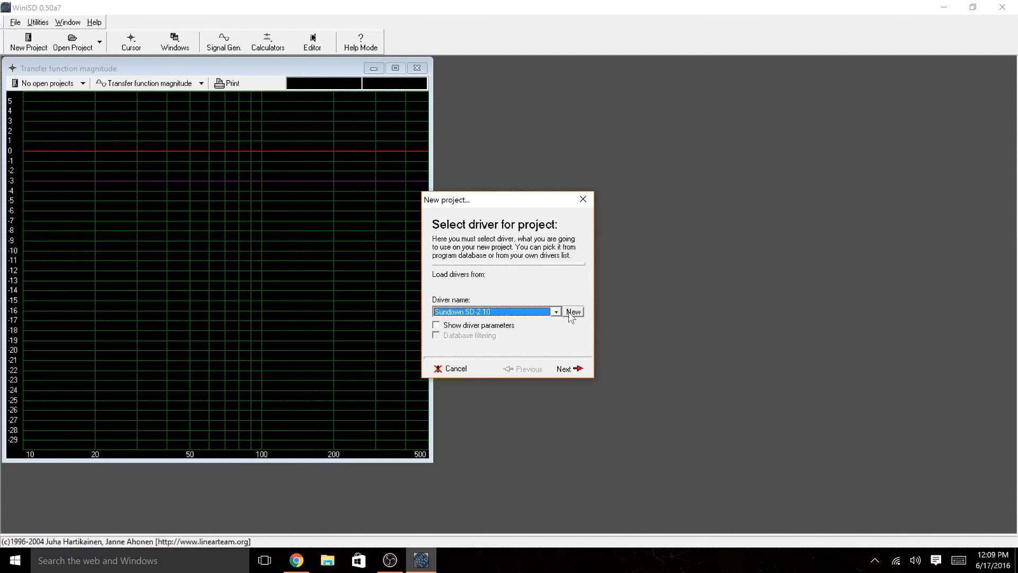
{"action": "left_click", "coordinate": [571, 312]}
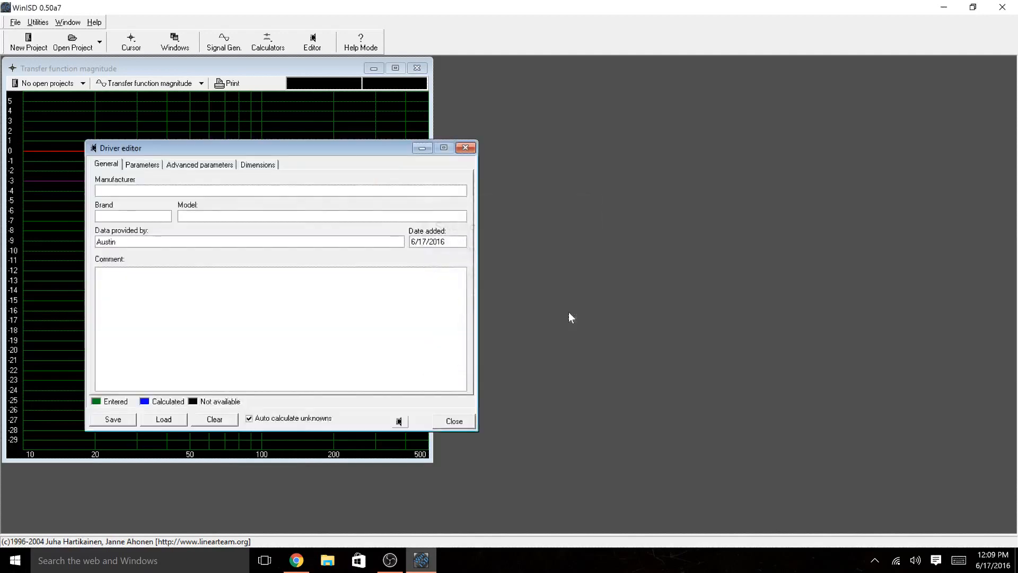
- Enter Sundown Audio as the driver's manufacturer and SA-12D4 as its model, and bring up its parameters
{"action": "left_click", "coordinate": [195, 191]}
{"action": "type", "text": "Sundown Audio"}
{"action": "key", "text": "Tab"}
{"action": "key", "text": "Tab"}
{"action": "type", "text": "SA-12D4"}
{"action": "left_click", "coordinate": [151, 168]}
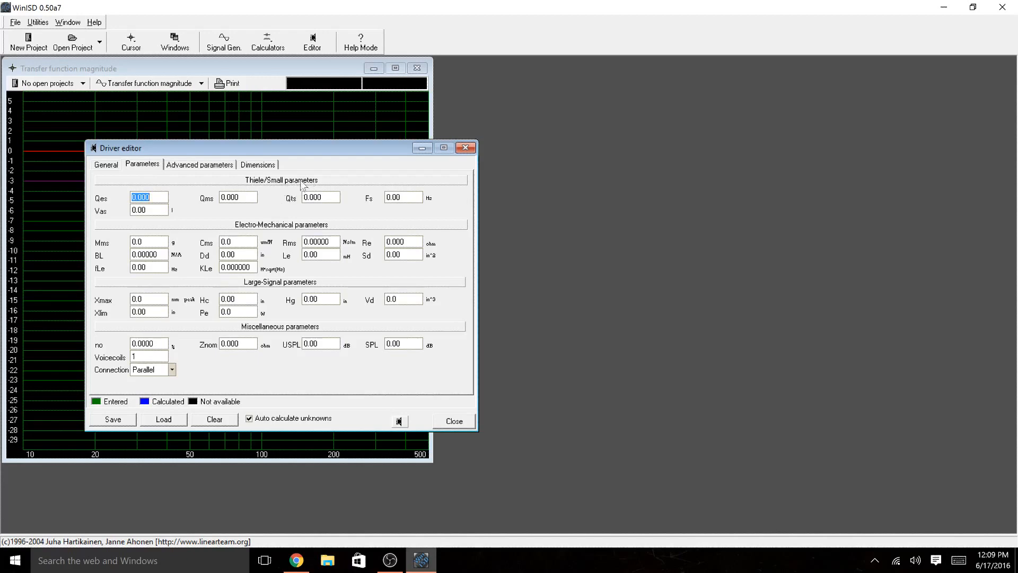
- Switch to the browser and look up the SA-12 driver specifications on the SA Series page
{"action": "left_click", "coordinate": [296, 561]}
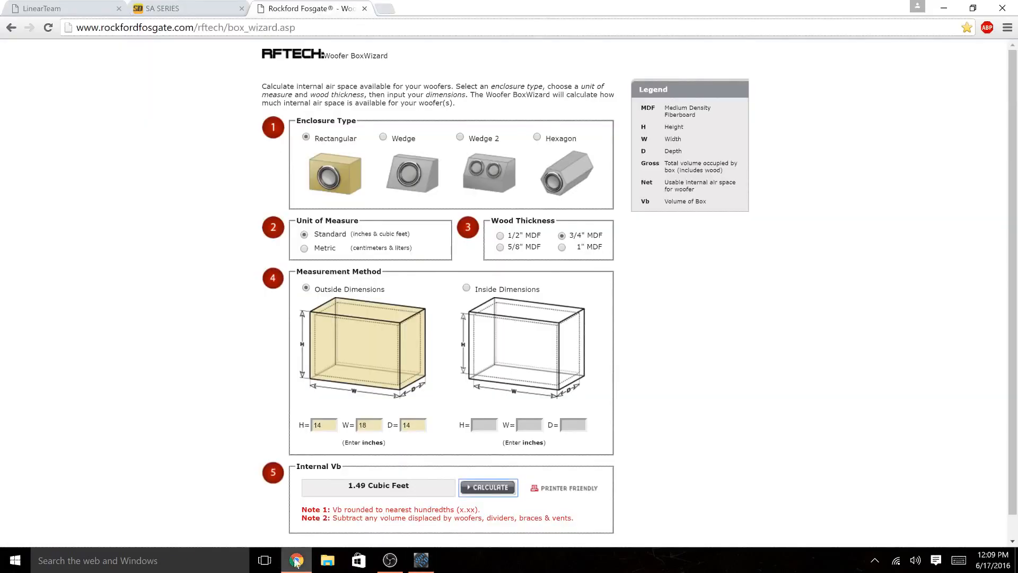
{"action": "left_click", "coordinate": [210, 8]}
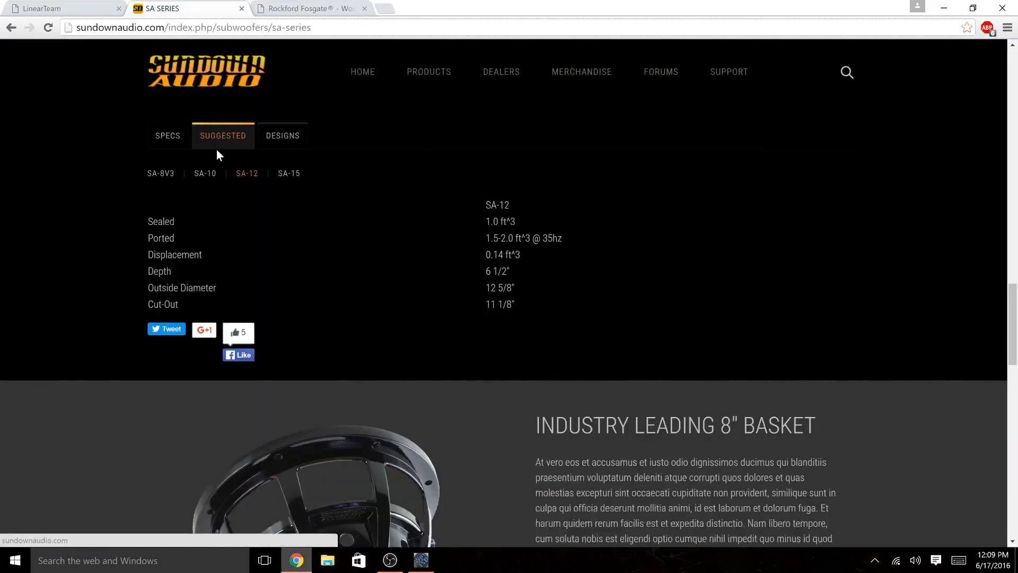
{"action": "left_click", "coordinate": [172, 139]}
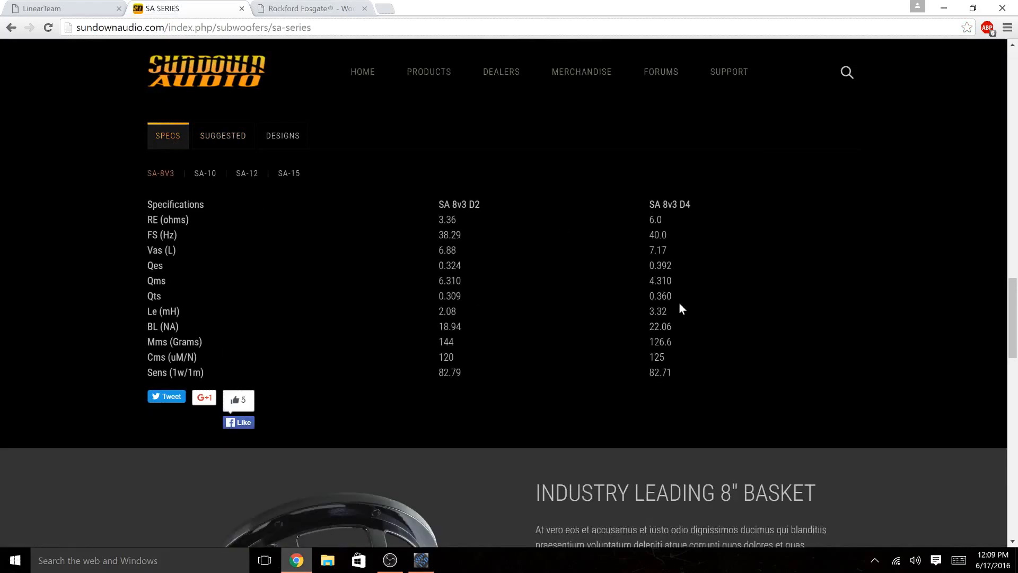
{"action": "left_click", "coordinate": [248, 175]}
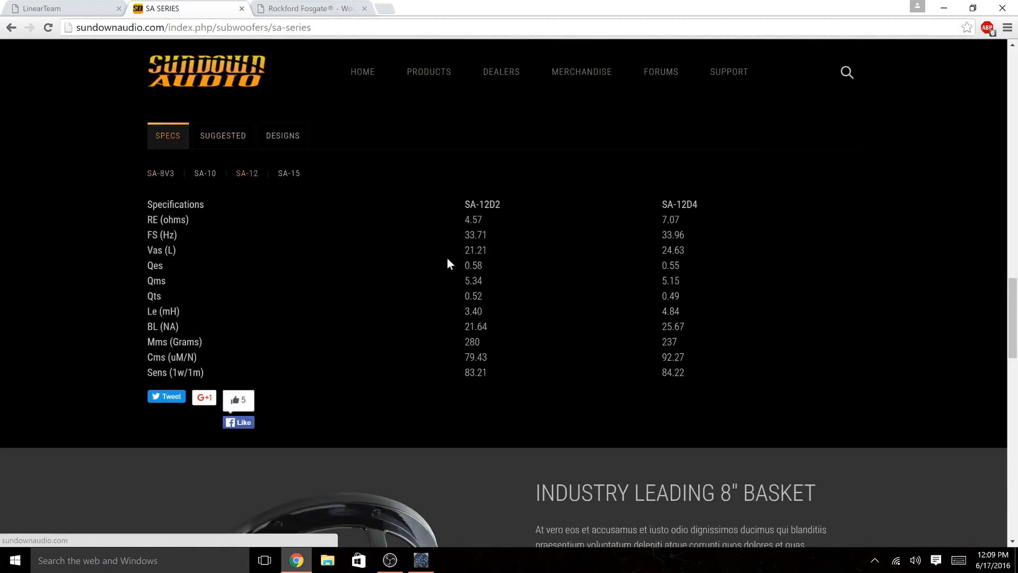
- Return to WinISD and shrink and reposition its window so the SA-12 specifications stay visible behind it
{"action": "left_click", "coordinate": [421, 560]}
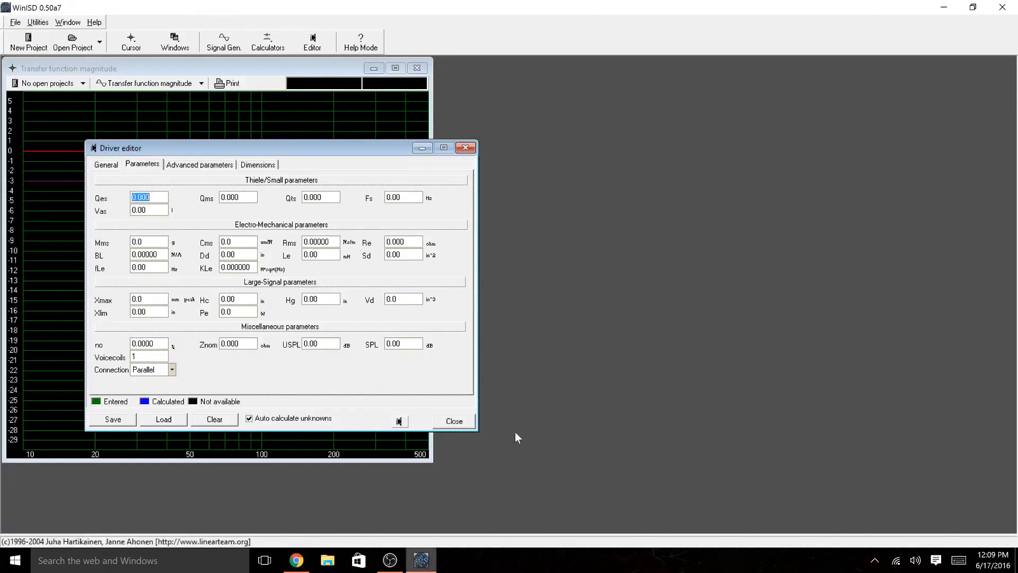
{"action": "left_click", "coordinate": [971, 8]}
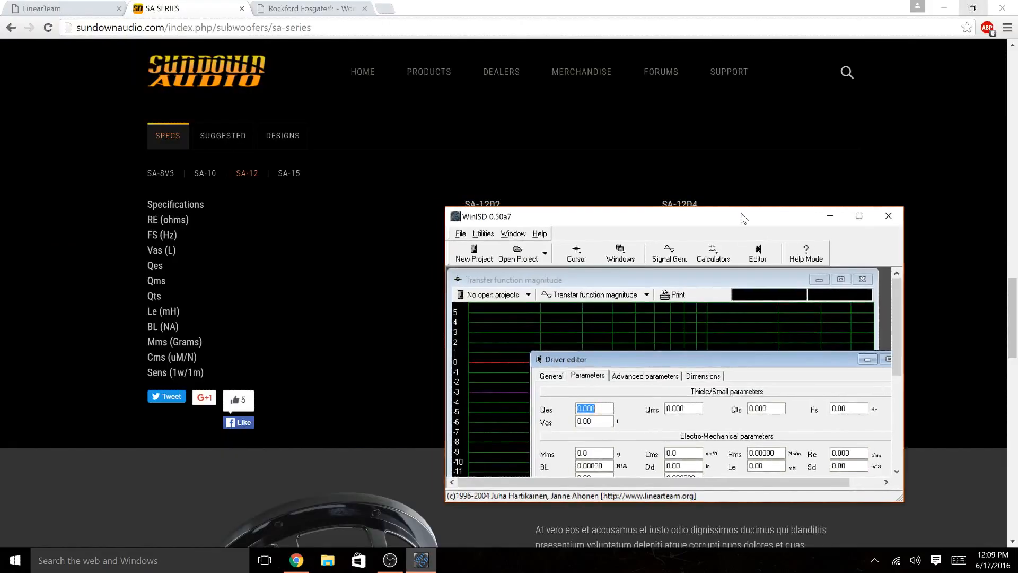
{"action": "left_click_drag", "start_coordinate": [744, 218], "coordinate": [723, 297]}
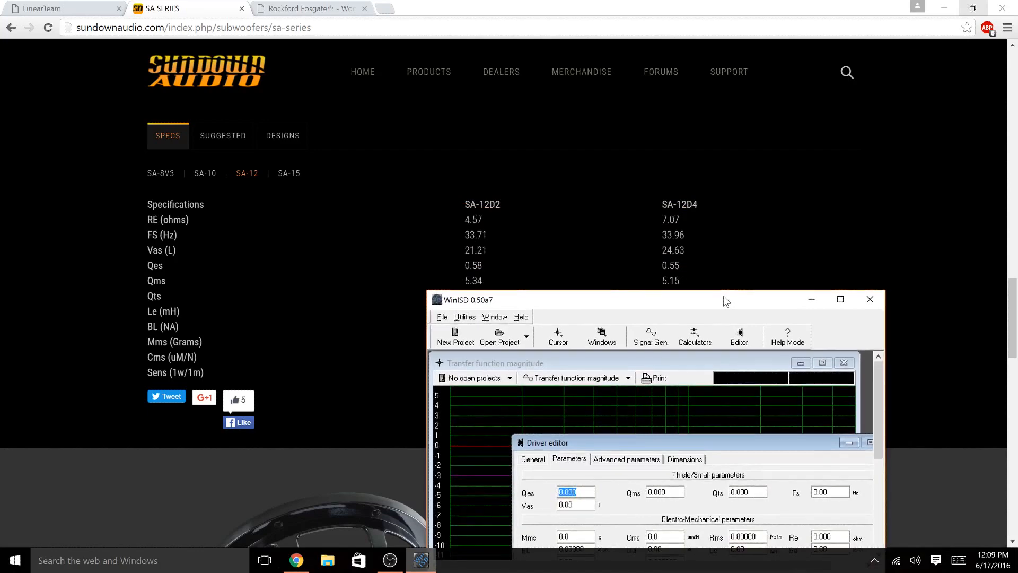
{"action": "left_click_drag", "start_coordinate": [724, 295], "coordinate": [724, 295]}
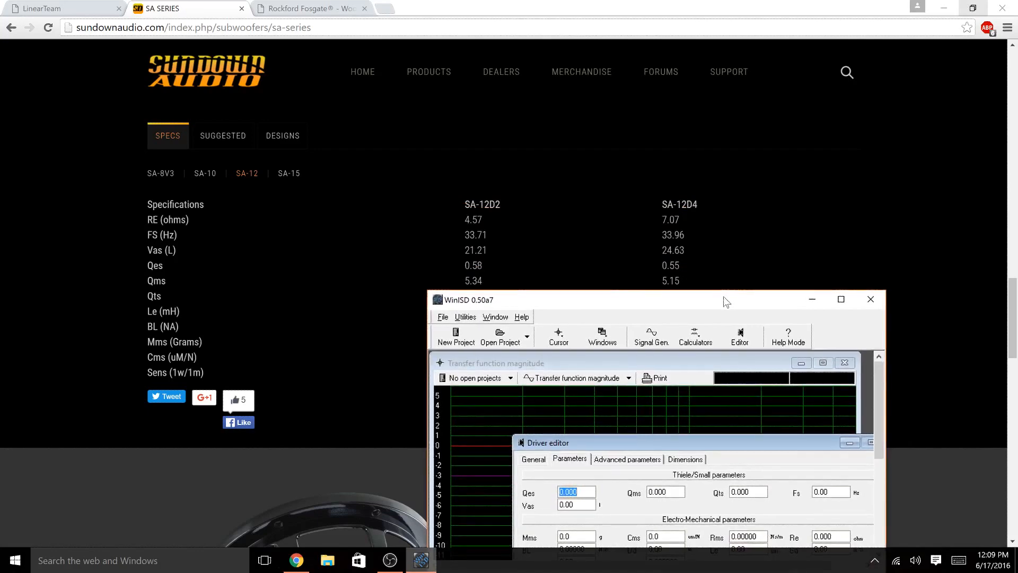
- Set the driver's Qes to 0.55, Qms to 5.15 and Fs to 33.96 Hz
{"action": "type", "text": "0.55"}
{"action": "key", "text": "Tab"}
{"action": "type", "text": "5.15"}
{"action": "key", "text": "Tab"}
{"action": "key", "text": "Tab"}
{"action": "left_click_drag", "start_coordinate": [751, 443], "coordinate": [711, 383]}
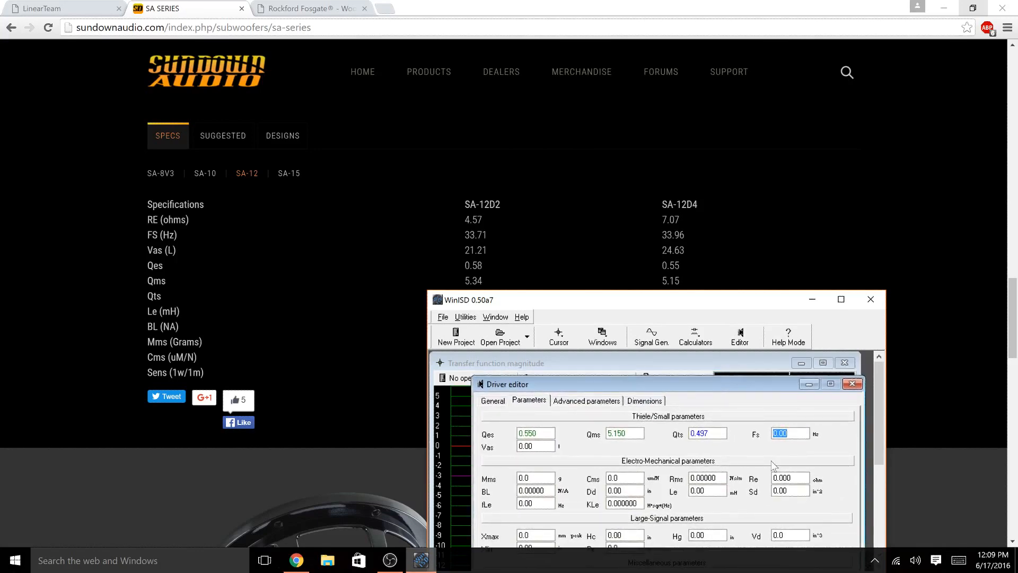
{"action": "type", "text": "33.96"}
{"action": "key", "text": "Tab"}
- Set the driver's Vas to 24.63 litres
{"action": "left_click", "coordinate": [561, 449]}
{"action": "left_click", "coordinate": [561, 449]}
{"action": "left_click", "coordinate": [560, 450]}
{"action": "left_click", "coordinate": [560, 449]}
{"action": "left_click", "coordinate": [560, 449]}
{"action": "left_click_drag", "start_coordinate": [534, 446], "coordinate": [496, 450]}
{"action": "type", "text": "24.63"}
{"action": "key", "text": "Tab"}
- Set the driver's Mms to 237 g, Cms to 92.7 um/N and Re to 7.07 ohm
{"action": "left_click_drag", "start_coordinate": [499, 300], "coordinate": [491, 267]}
{"action": "type", "text": "237"}
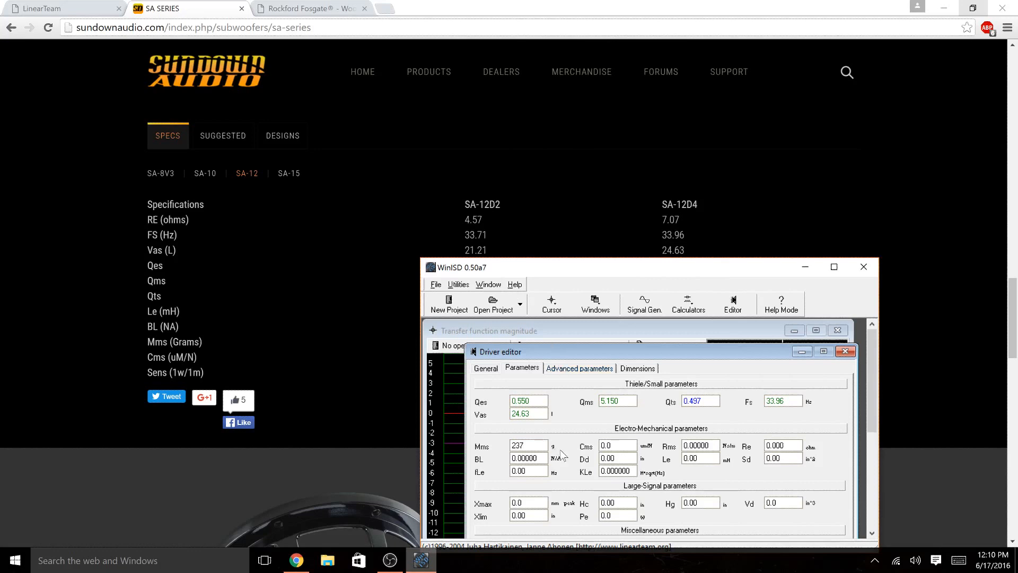
{"action": "key", "text": "Tab"}
{"action": "type", "text": "92.7"}
{"action": "key", "text": "Tab"}
{"action": "key", "text": "Tab"}
{"action": "type", "text": "7.07"}
{"action": "key", "text": "Tab"}
{"action": "key", "text": "Tab"}
{"action": "key", "text": "Tab"}
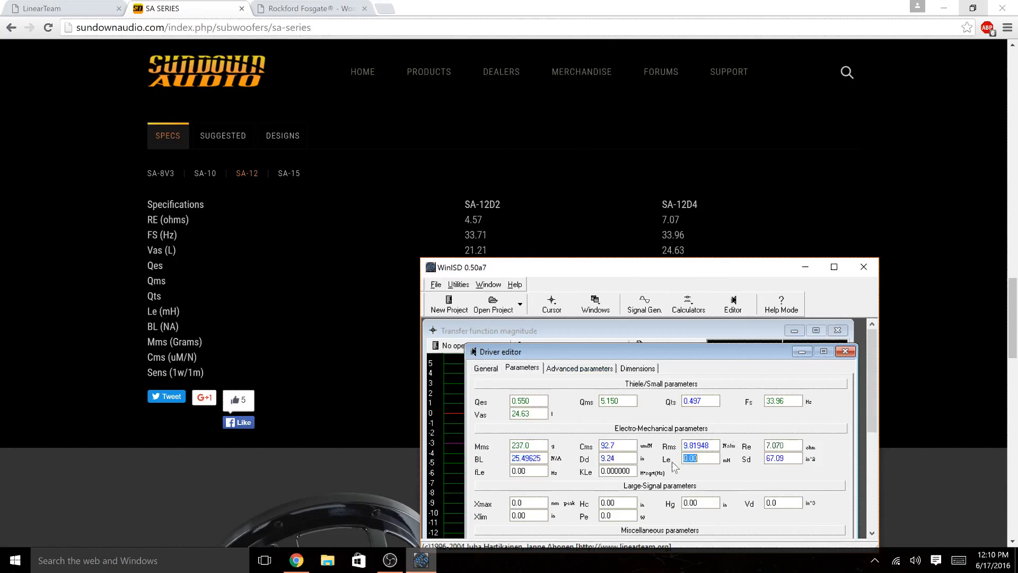
- Go back to the SA Series page and look up the Xmax and RMS power in the features list
{"action": "key", "text": "Tab"}
{"action": "key", "text": "Tab"}
{"action": "key", "text": "Tab"}
{"action": "key", "text": "Tab"}
{"action": "left_click", "coordinate": [806, 268]}
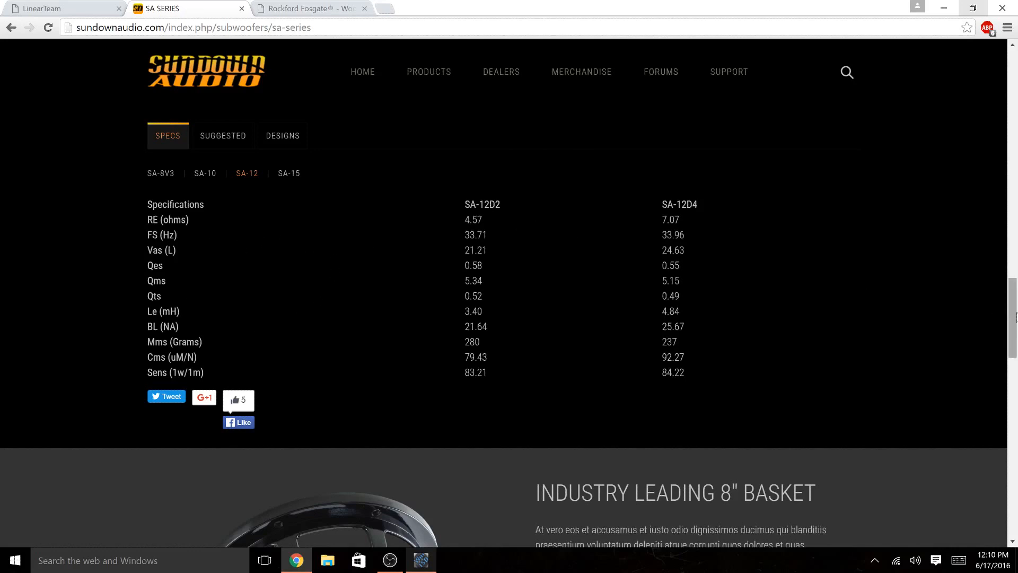
{"action": "left_click_drag", "start_coordinate": [1016, 317], "coordinate": [1006, 260]}
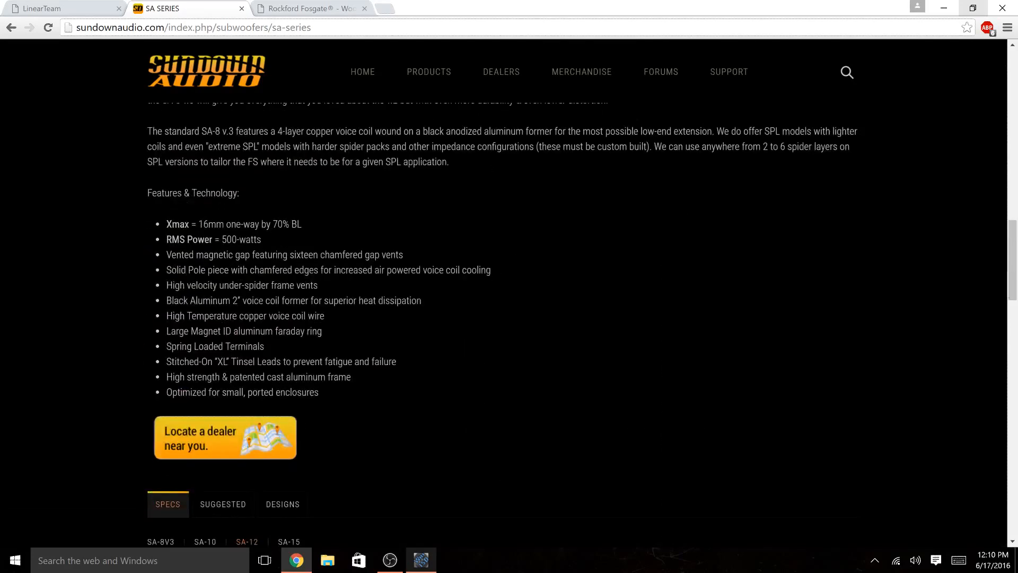
- Switch to WinISD and set the driver's Xmax to 16 mm, moving on through the remaining large-signal and miscellaneous parameter fields
{"action": "left_click", "coordinate": [421, 560]}
{"action": "left_click_drag", "start_coordinate": [676, 269], "coordinate": [658, 233]}
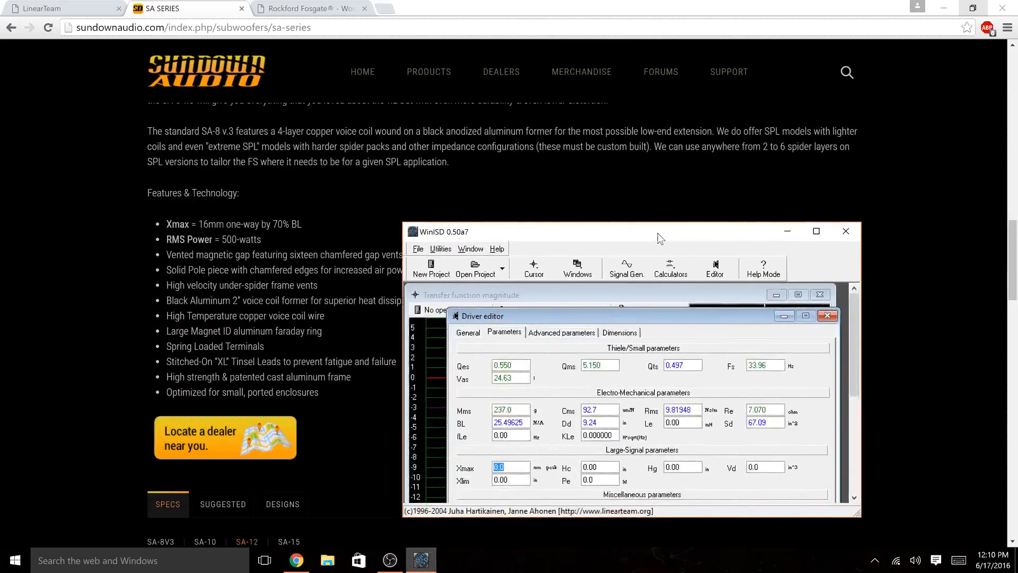
{"action": "type", "text": "16"}
{"action": "key", "text": "Tab"}
{"action": "key", "text": "Tab"}
{"action": "key", "text": "Tab"}
{"action": "left_click_drag", "start_coordinate": [855, 379], "coordinate": [851, 409]}
{"action": "key", "text": "Tab"}
{"action": "key", "text": "Tab"}
{"action": "key", "text": "Tab"}
{"action": "key", "text": "Tab"}
{"action": "key", "text": "Tab"}
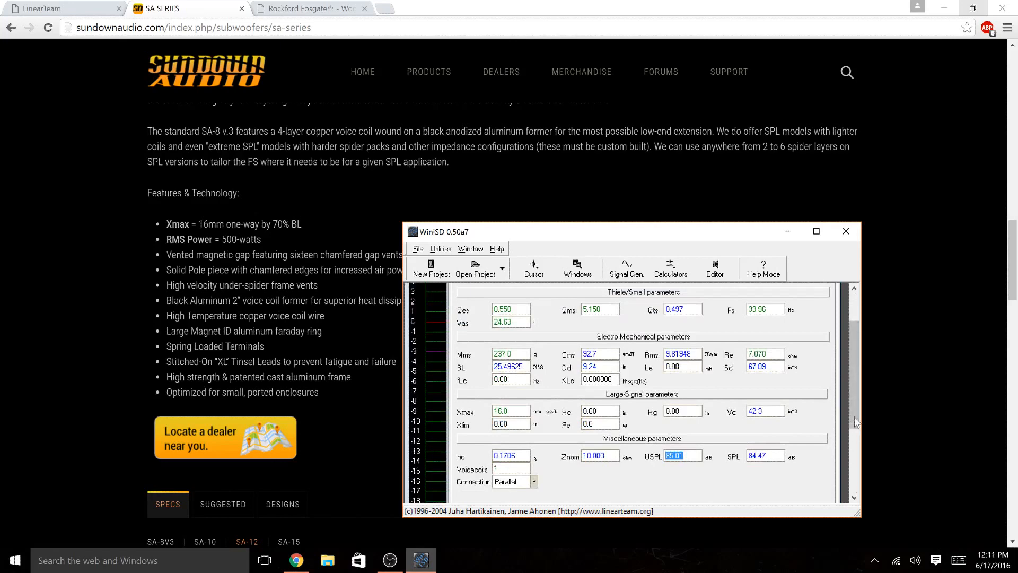
- Save the driver file as Sundown Audio SA-12D4 in the Drivers folder and close the driver editor
{"action": "scroll", "coordinate": [858, 451], "scroll_direction": "down", "scroll_amount": 3}
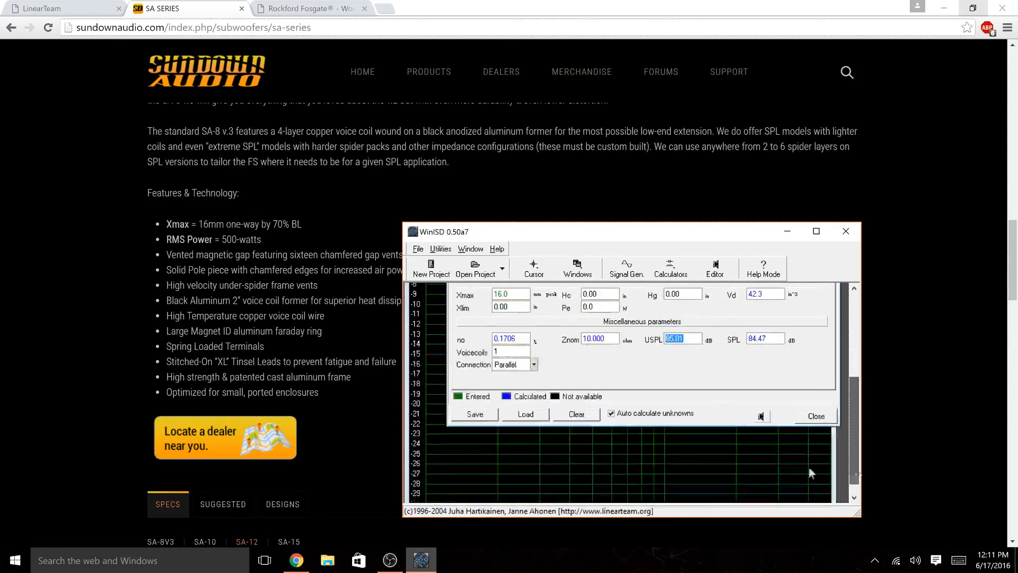
{"action": "left_click", "coordinate": [476, 415]}
{"action": "key", "text": "End"}
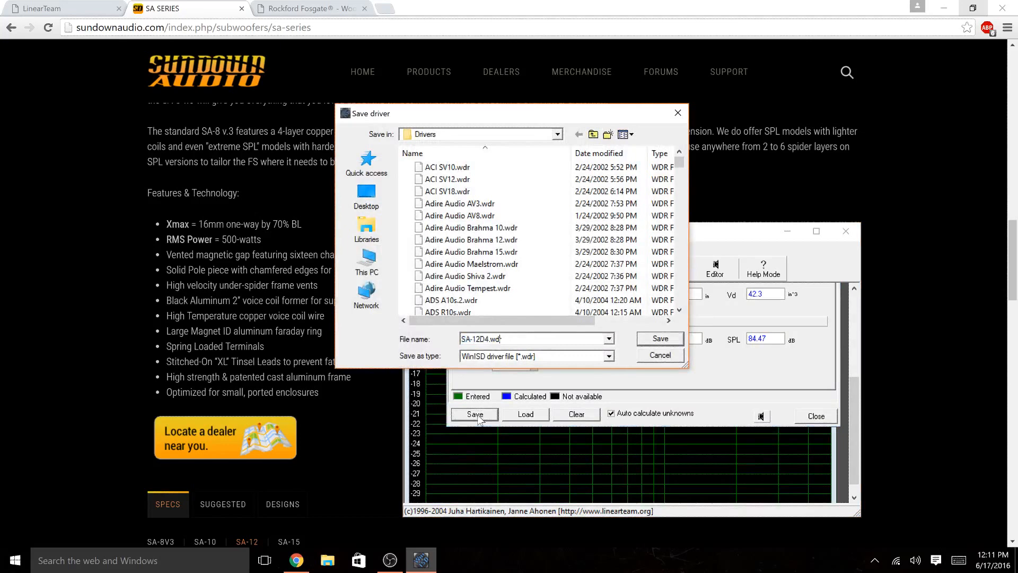
{"action": "type", "text": "Sundown Audio"}
{"action": "left_click", "coordinate": [669, 340]}
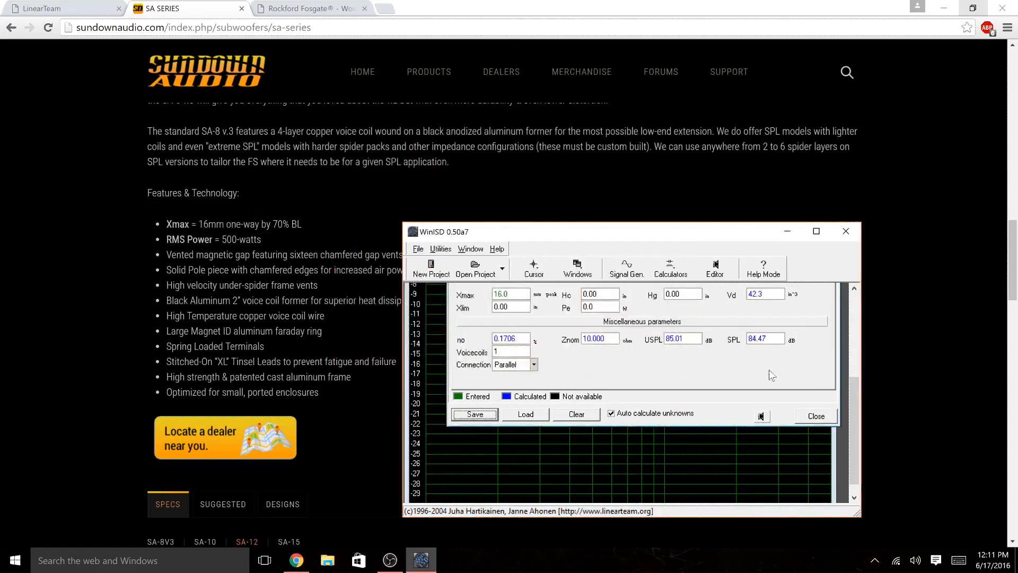
{"action": "left_click", "coordinate": [817, 416]}
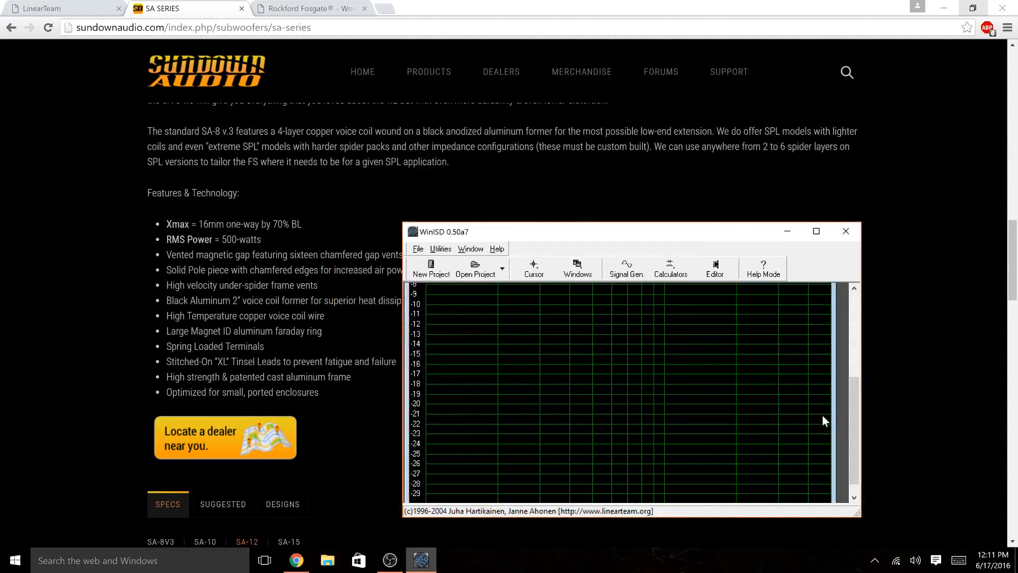
- Maximize the WinISD window and start a new project using the Sundown Audio SA-12D4 driver
{"action": "left_click", "coordinate": [817, 231]}
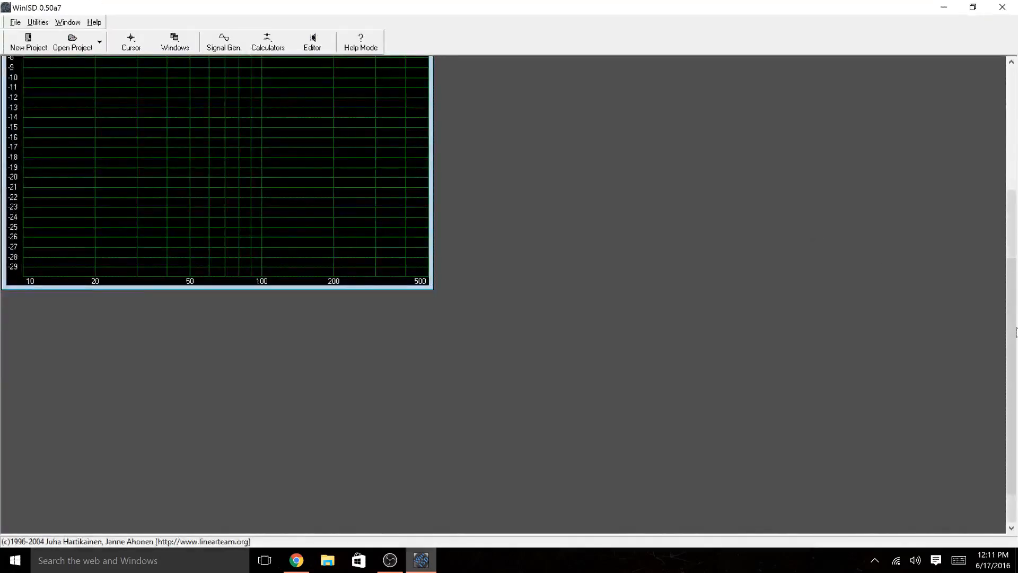
{"action": "left_click_drag", "start_coordinate": [1016, 300], "coordinate": [1006, 182]}
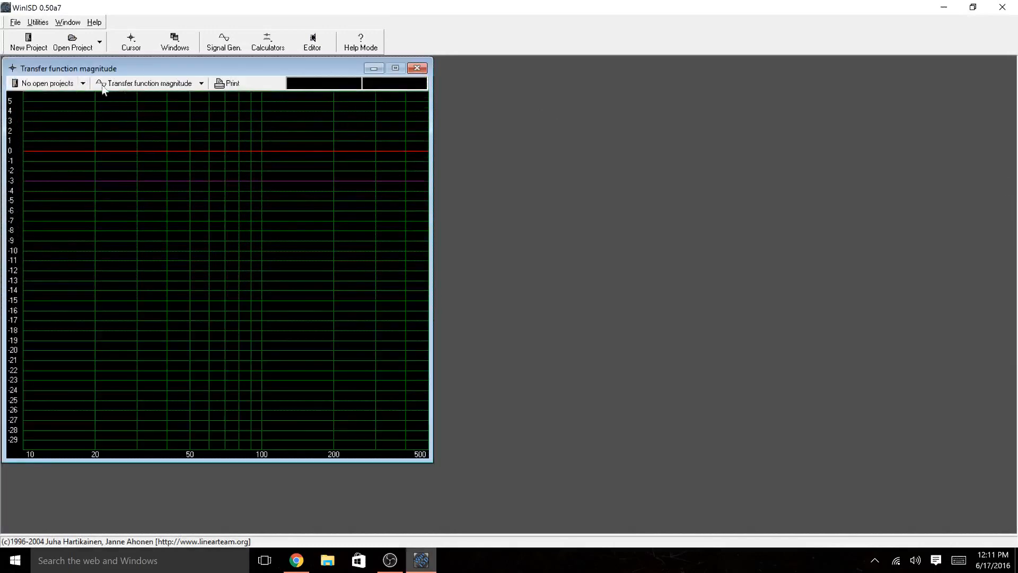
{"action": "left_click", "coordinate": [29, 45]}
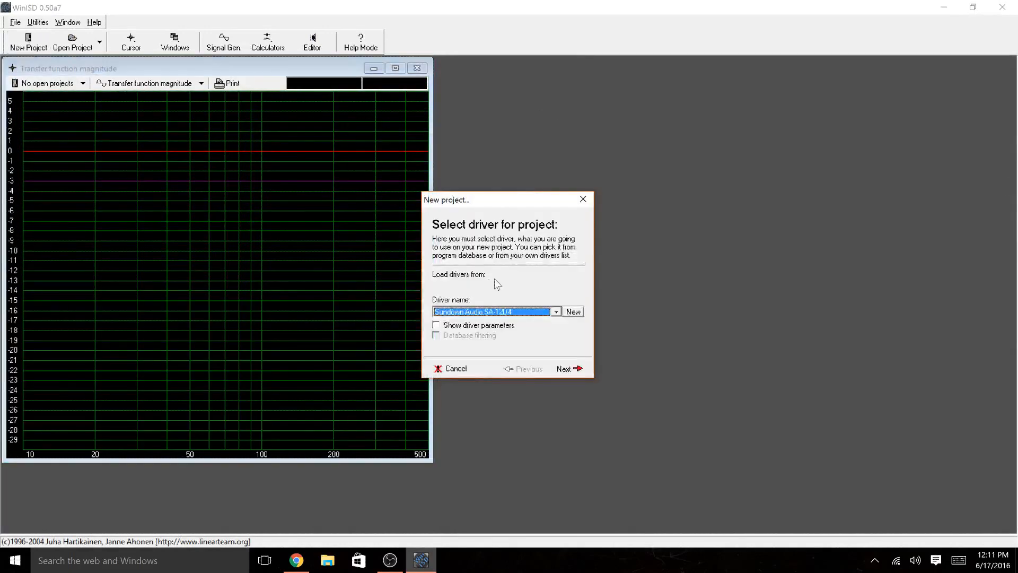
{"action": "left_click", "coordinate": [555, 312]}
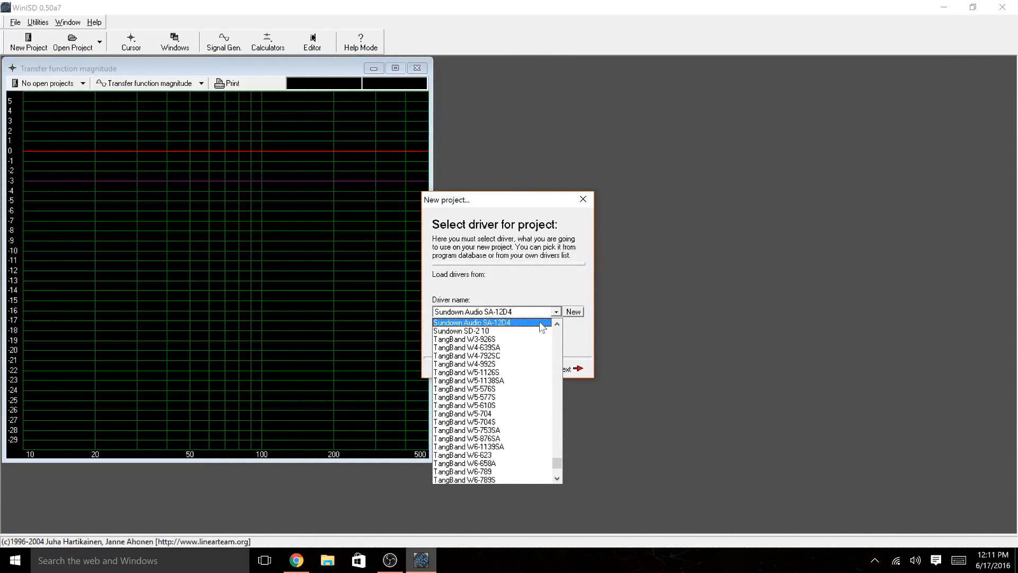
{"action": "left_click", "coordinate": [541, 323]}
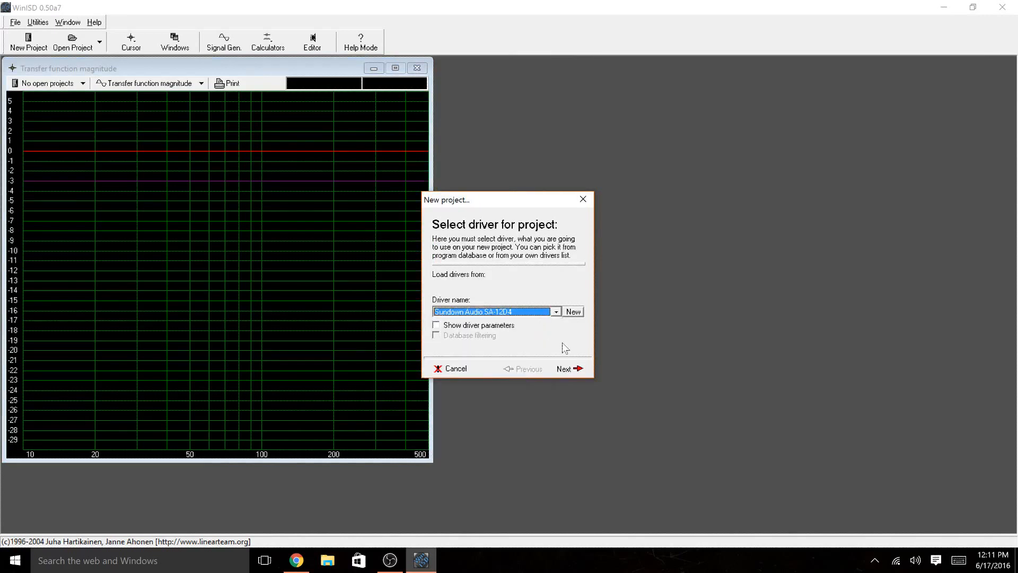
{"action": "left_click", "coordinate": [565, 368]}
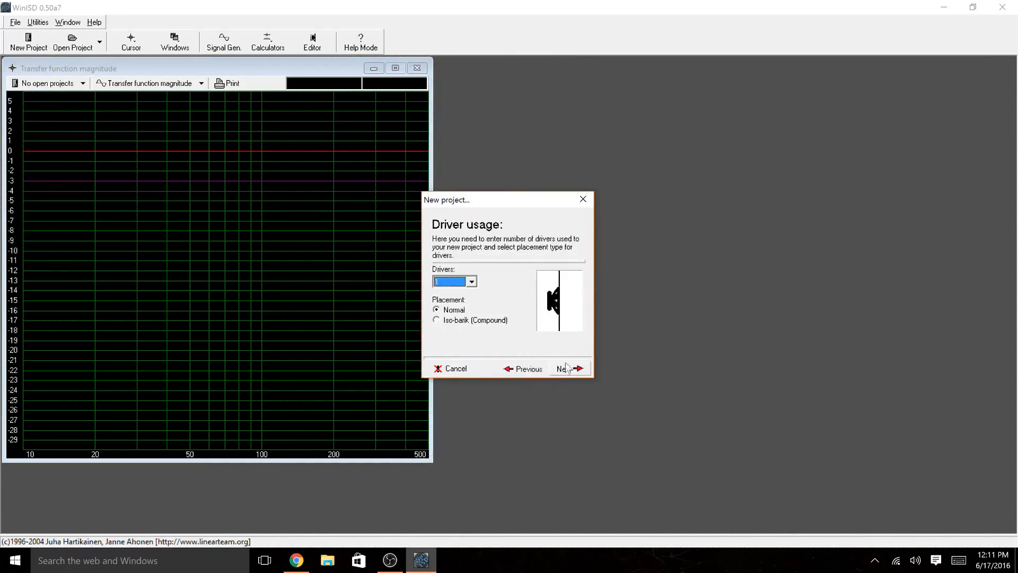
- Configure the project's driver usage as one driver with Normal placement
{"action": "left_click", "coordinate": [472, 282]}
{"action": "mouse_move", "coordinate": [473, 298]}
{"action": "left_mouse_down"}
{"action": "mouse_move", "coordinate": [474, 342]}
{"action": "mouse_move", "coordinate": [472, 300]}
{"action": "left_mouse_up"}
{"action": "left_click", "coordinate": [461, 294]}
{"action": "left_click", "coordinate": [436, 320]}
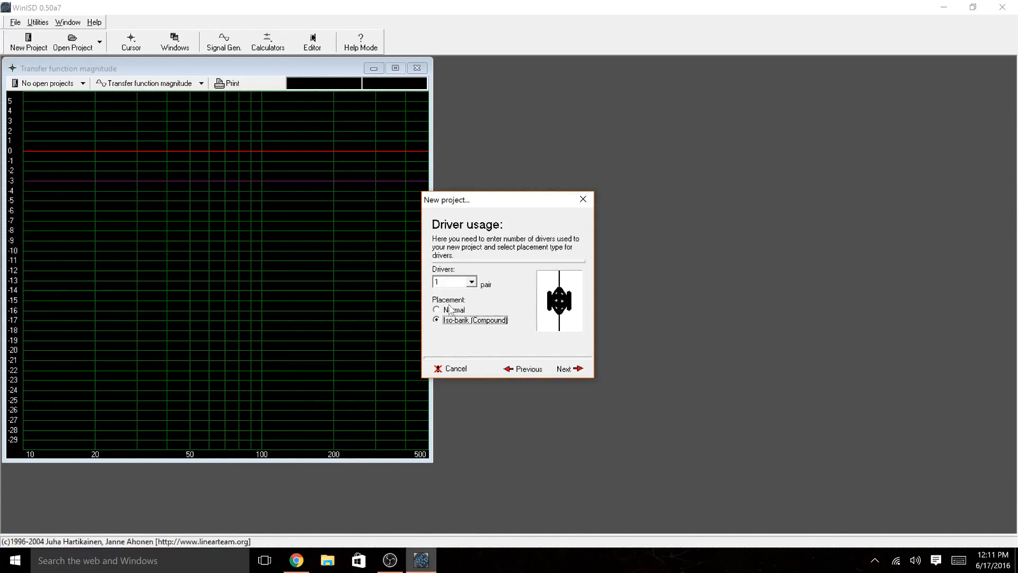
{"action": "left_click", "coordinate": [437, 310]}
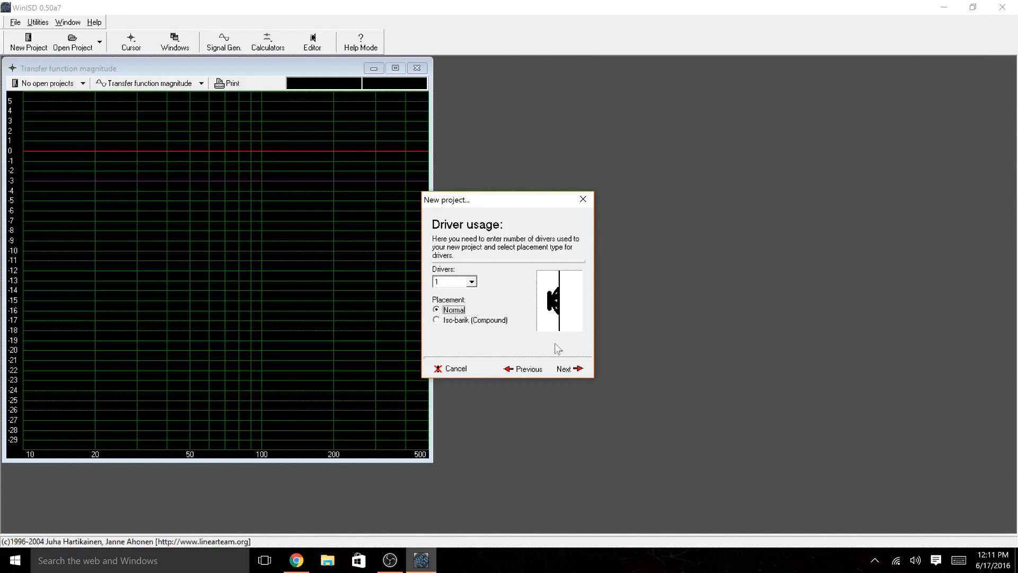
{"action": "left_click", "coordinate": [575, 368]}
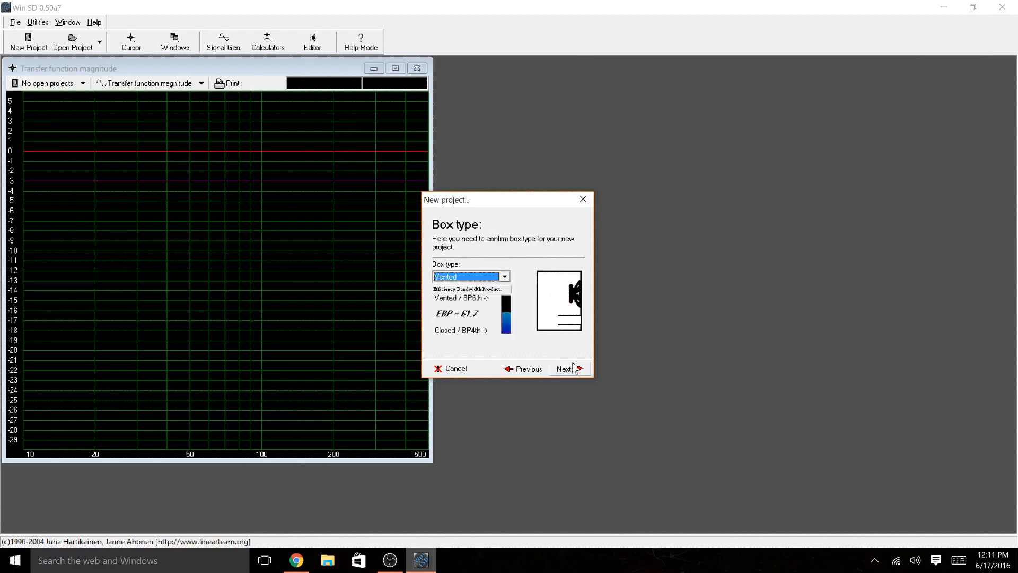
- Choose the Vented box type with the C4/SC4 (Sub-)Chebyshev alignment and finish creating the project
{"action": "left_click", "coordinate": [505, 277]}
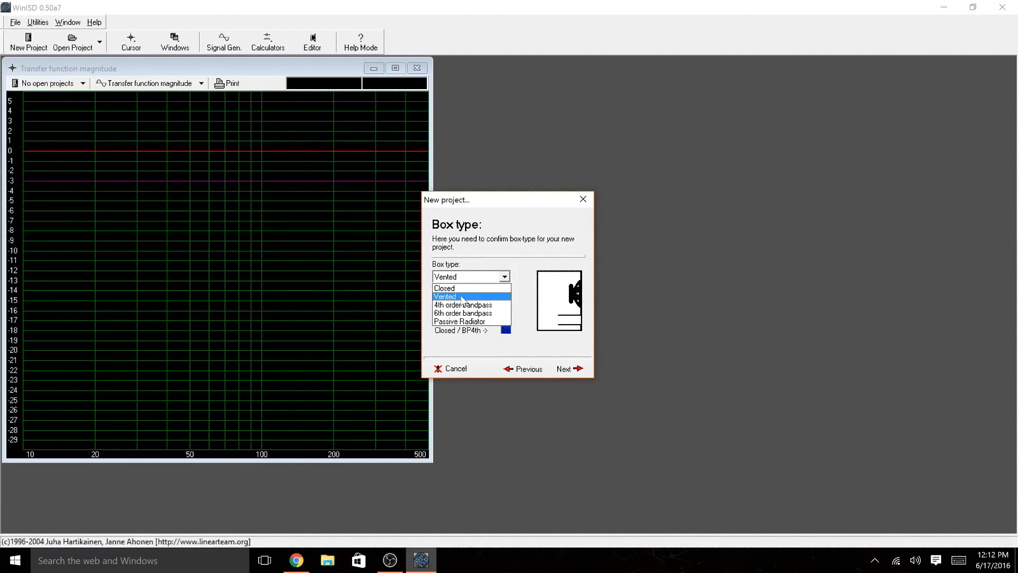
{"action": "left_click", "coordinate": [462, 298]}
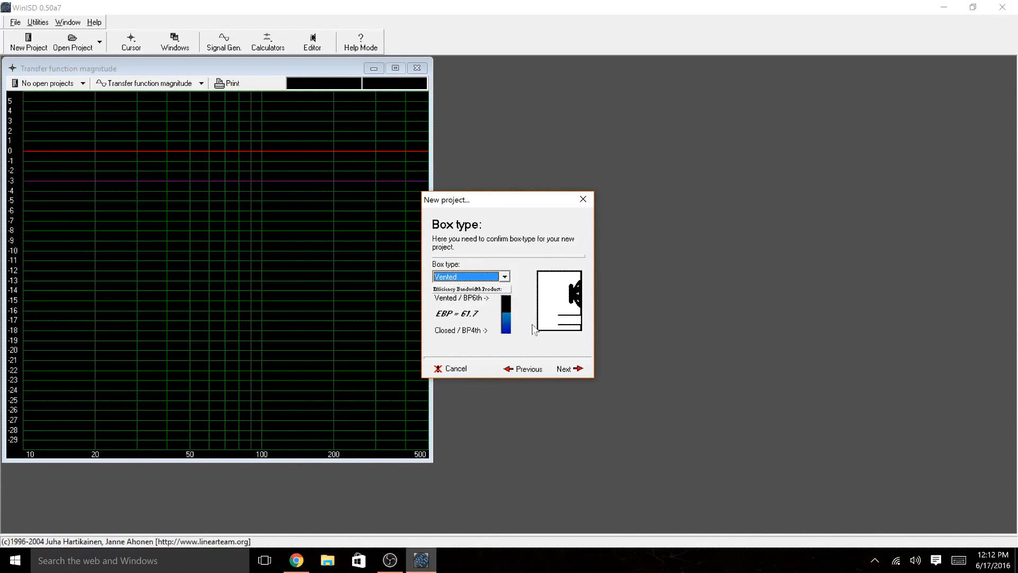
{"action": "left_click", "coordinate": [576, 371]}
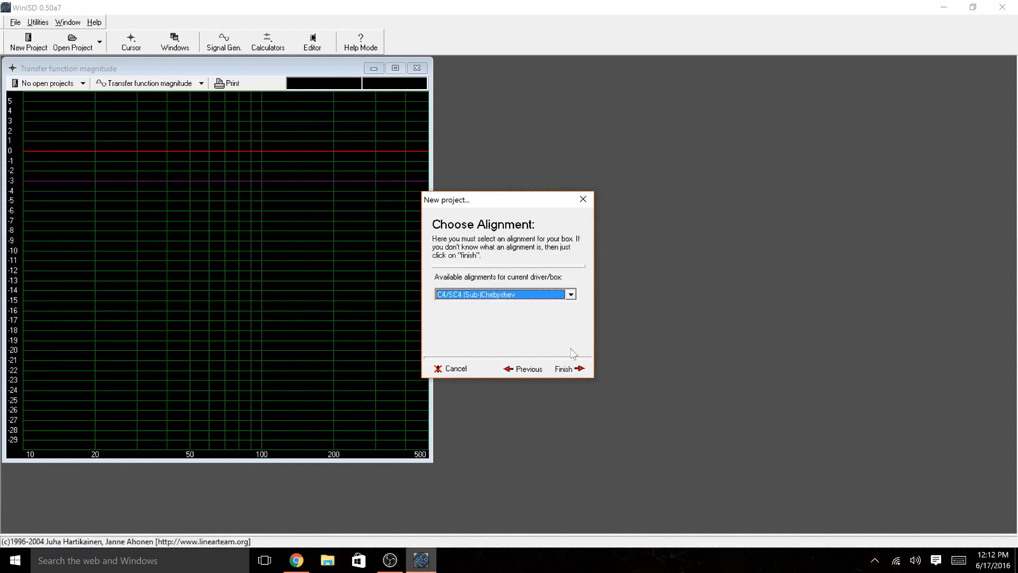
{"action": "left_click", "coordinate": [567, 369]}
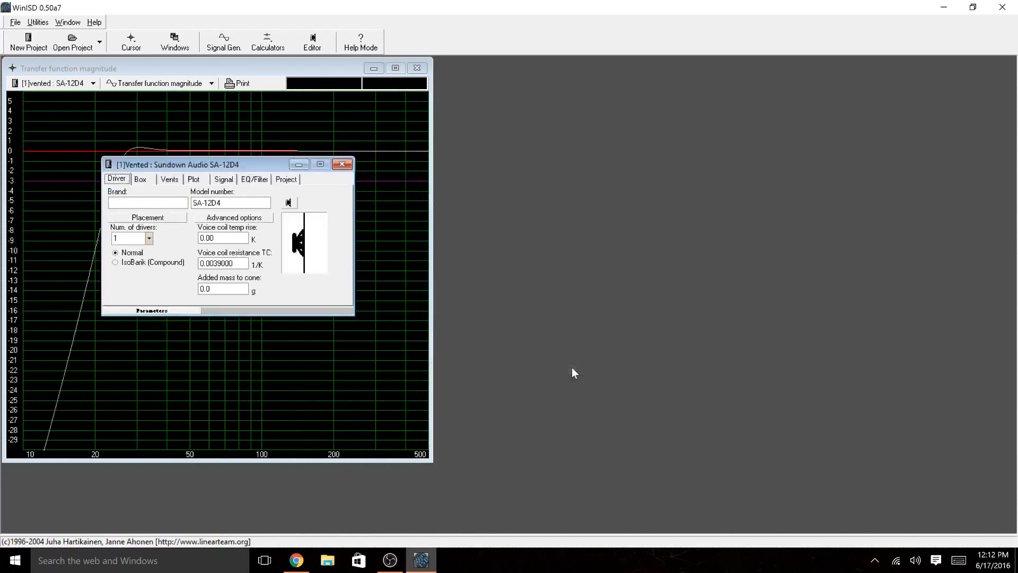
- Set the vented box's rear chamber volume to 1.49 ft^3
{"action": "left_click_drag", "start_coordinate": [190, 165], "coordinate": [229, 192]}
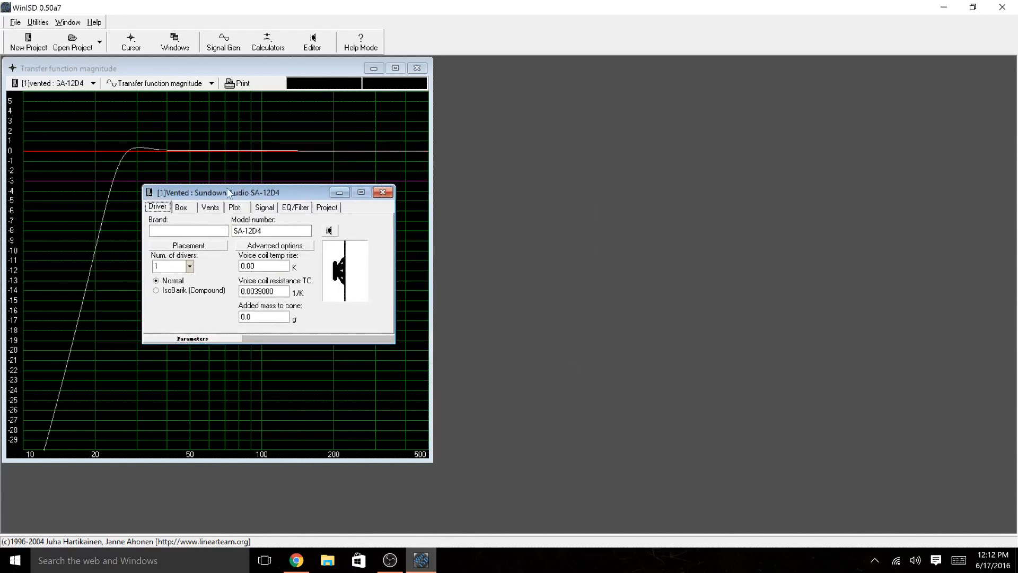
{"action": "left_click", "coordinate": [180, 208]}
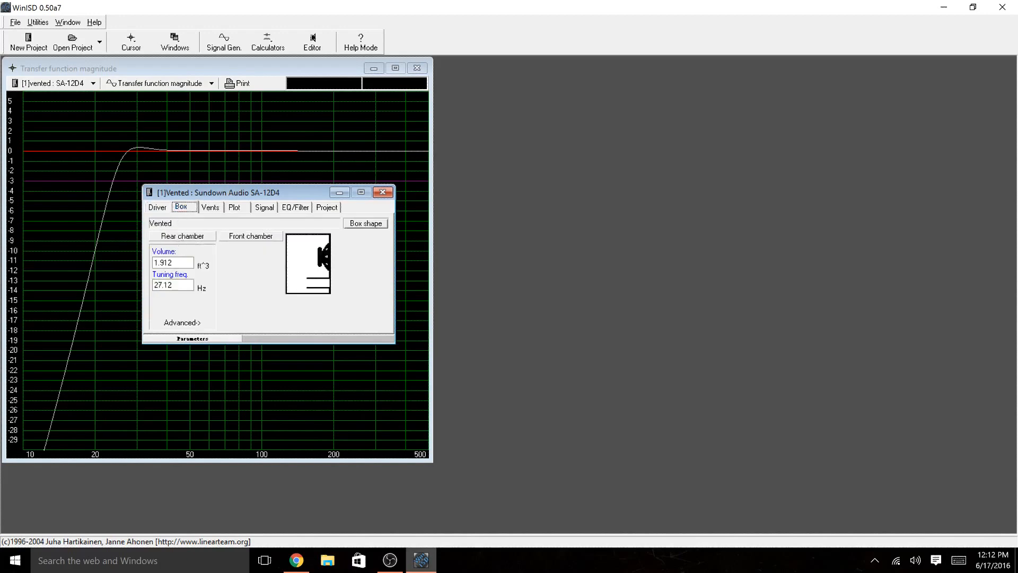
{"action": "left_click_drag", "start_coordinate": [172, 263], "coordinate": [139, 265]}
{"action": "type", "text": "1."}
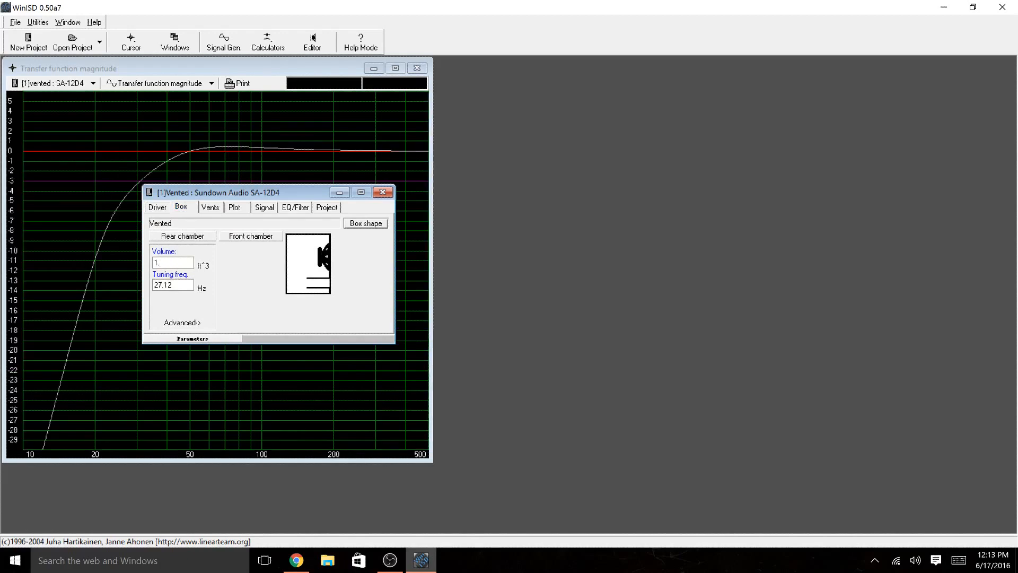
{"action": "type", "text": "49"}
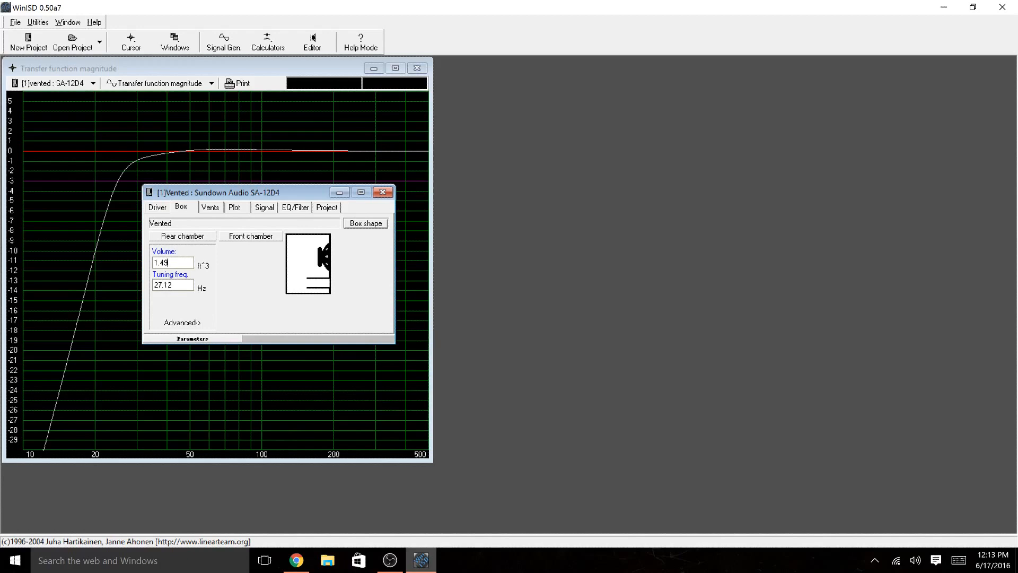
- Look up the SA-12's suggested ported tuning on the Sundown Audio page and set the box's tuning frequency to 35 Hz in WinISD
{"action": "left_click_drag", "start_coordinate": [173, 285], "coordinate": [143, 286]}
{"action": "left_click", "coordinate": [296, 566]}
{"action": "left_click", "coordinate": [296, 565]}
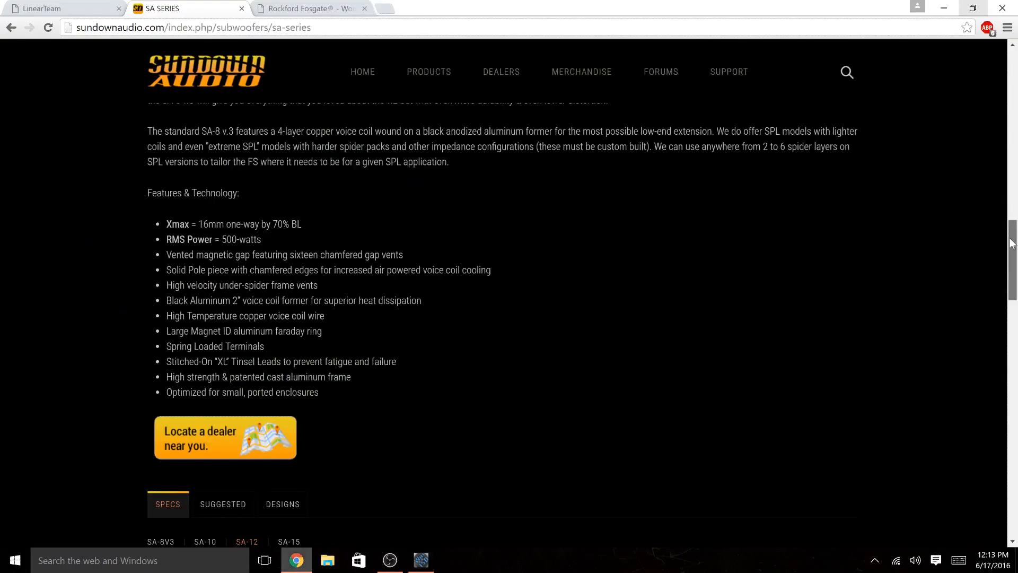
{"action": "left_click_drag", "start_coordinate": [1011, 231], "coordinate": [1011, 286]}
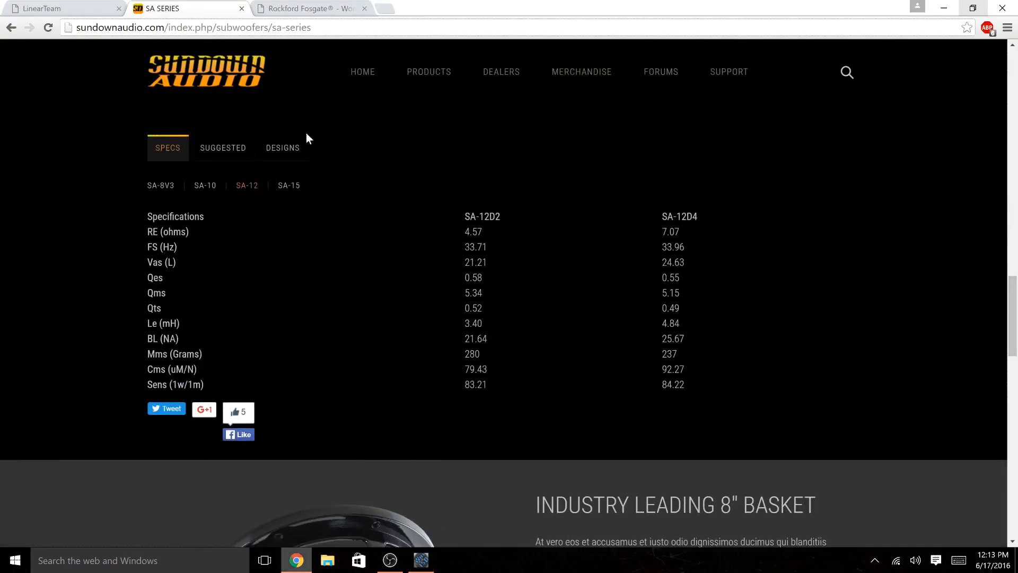
{"action": "left_click", "coordinate": [228, 154]}
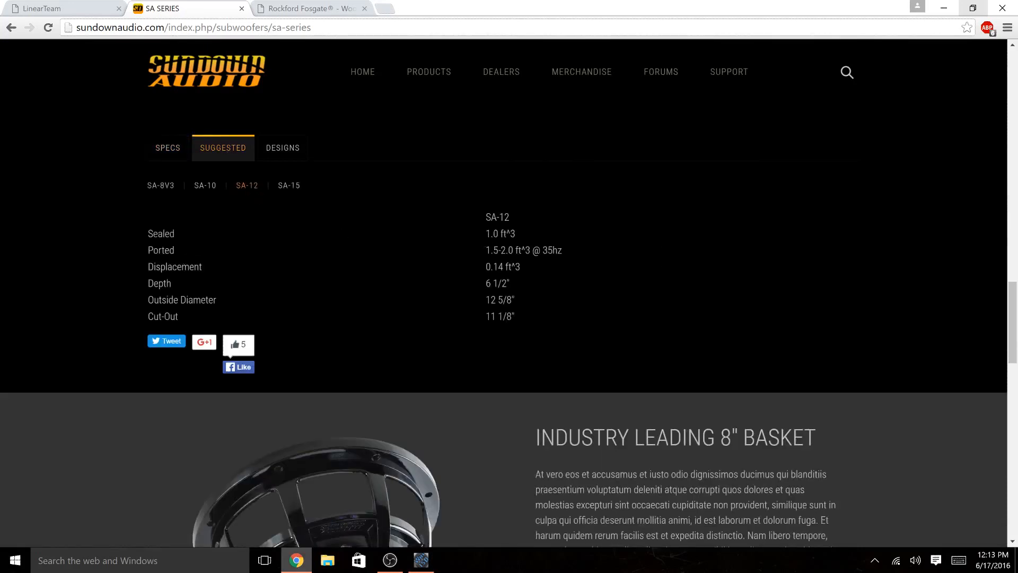
{"action": "left_click", "coordinate": [418, 563]}
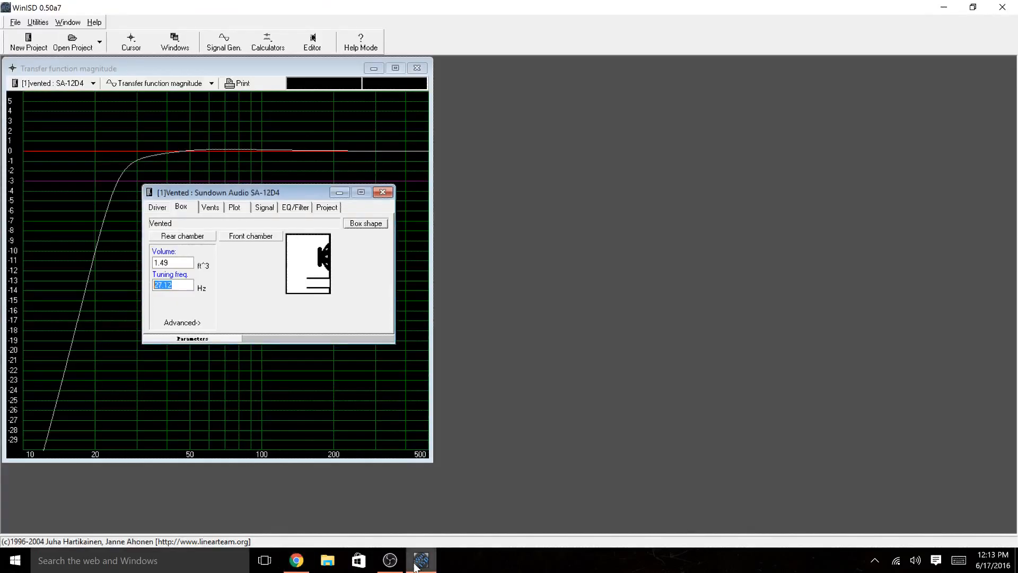
{"action": "type", "text": "35"}
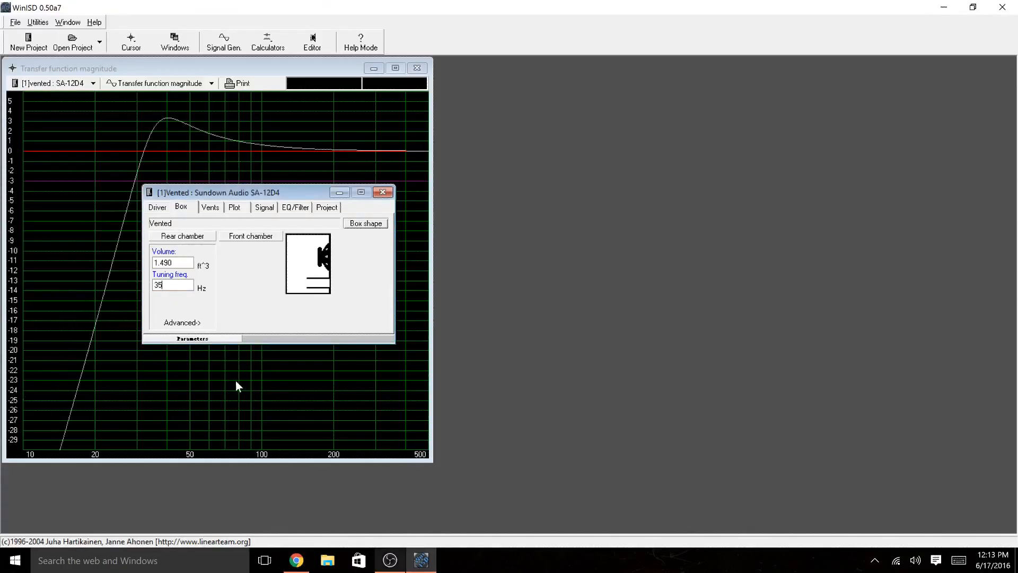
- Uncover the response curve to examine it and set the box's tuning frequency to 30 Hz
{"action": "left_click", "coordinate": [340, 193]}
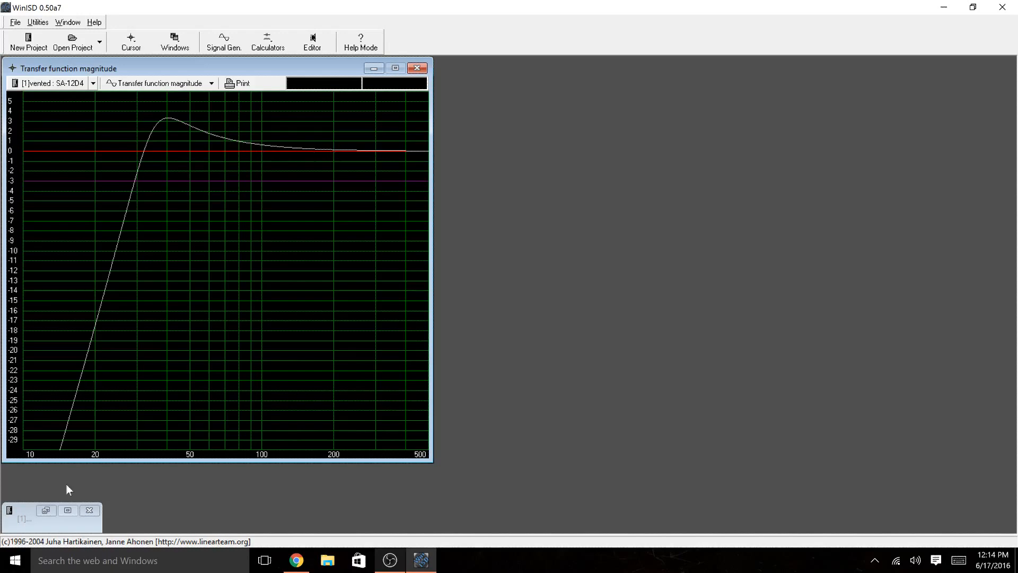
{"action": "left_click", "coordinate": [47, 510]}
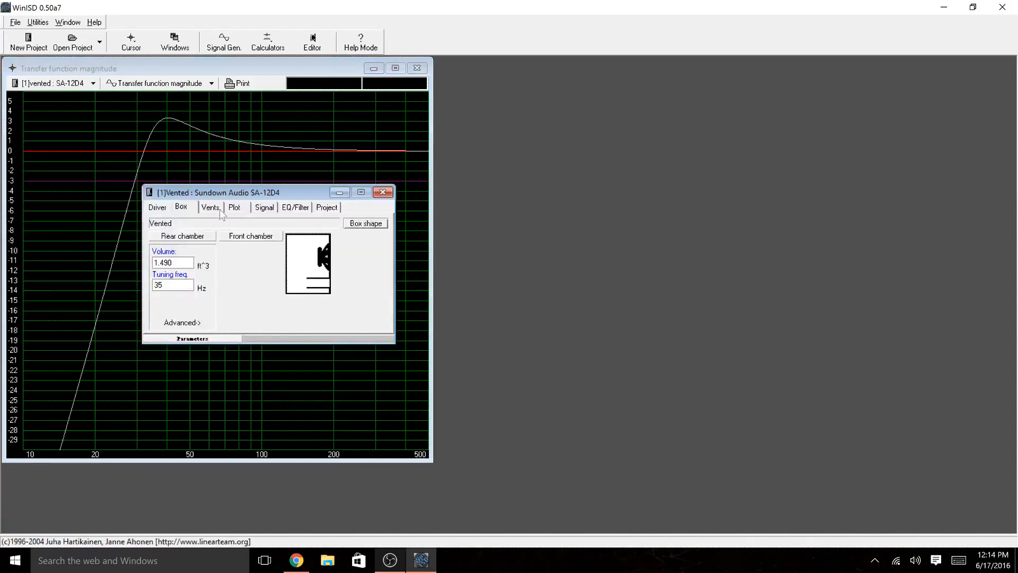
{"action": "left_click_drag", "start_coordinate": [216, 193], "coordinate": [280, 206]}
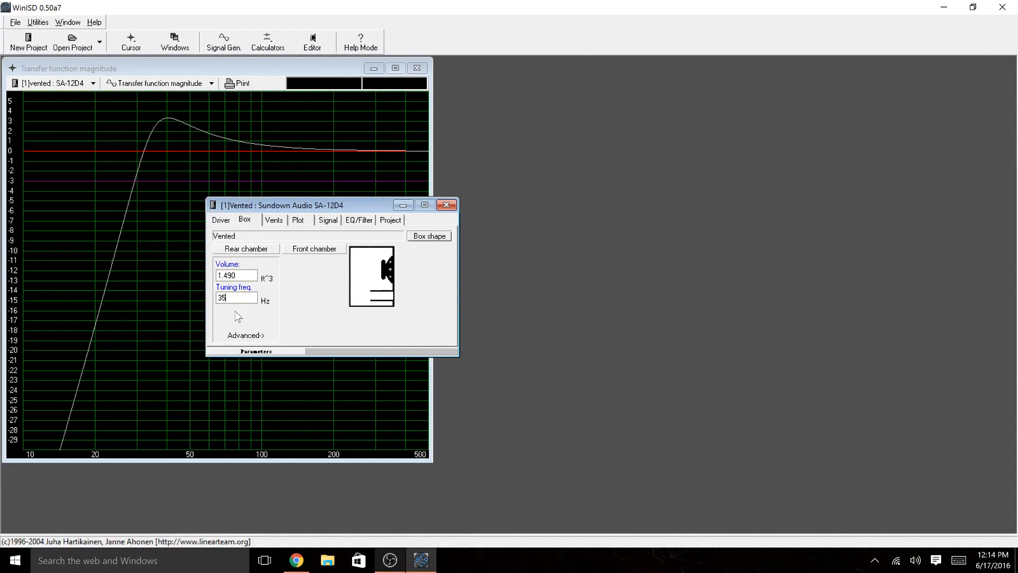
{"action": "key", "text": "BackSpace"}
{"action": "type", "text": "0"}
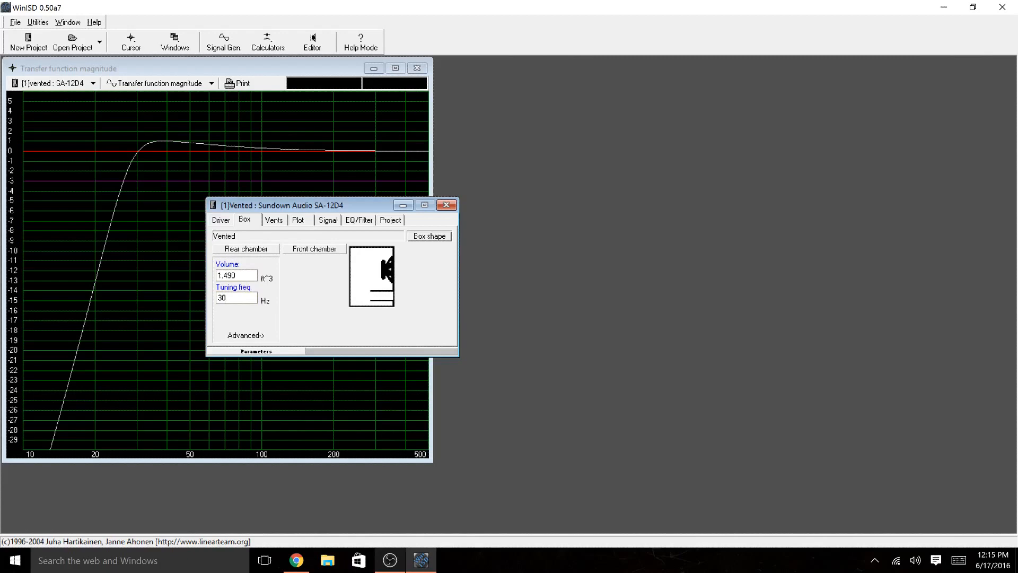
- Try rear vent diameters of 3.23 in and 5.51 in, and set the vent diameter to 3.23 in
{"action": "left_click", "coordinate": [274, 221]}
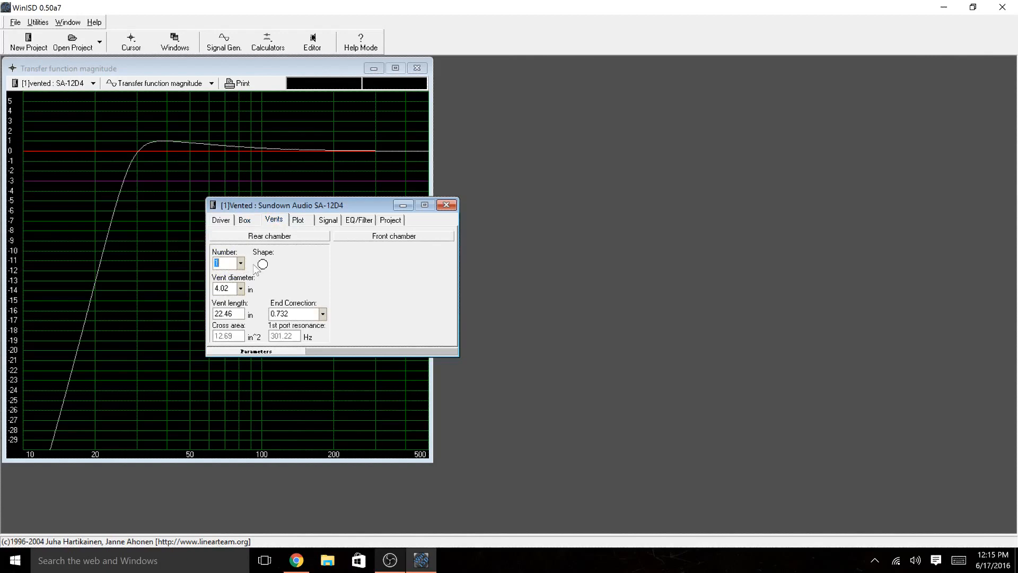
{"action": "left_click_drag", "start_coordinate": [309, 205], "coordinate": [321, 193]}
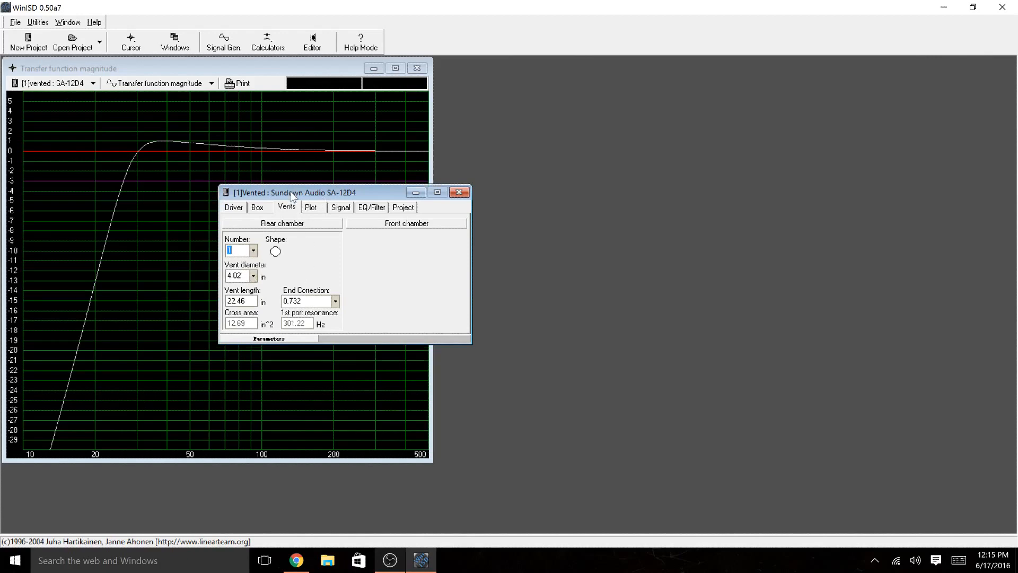
{"action": "left_click", "coordinate": [253, 276]}
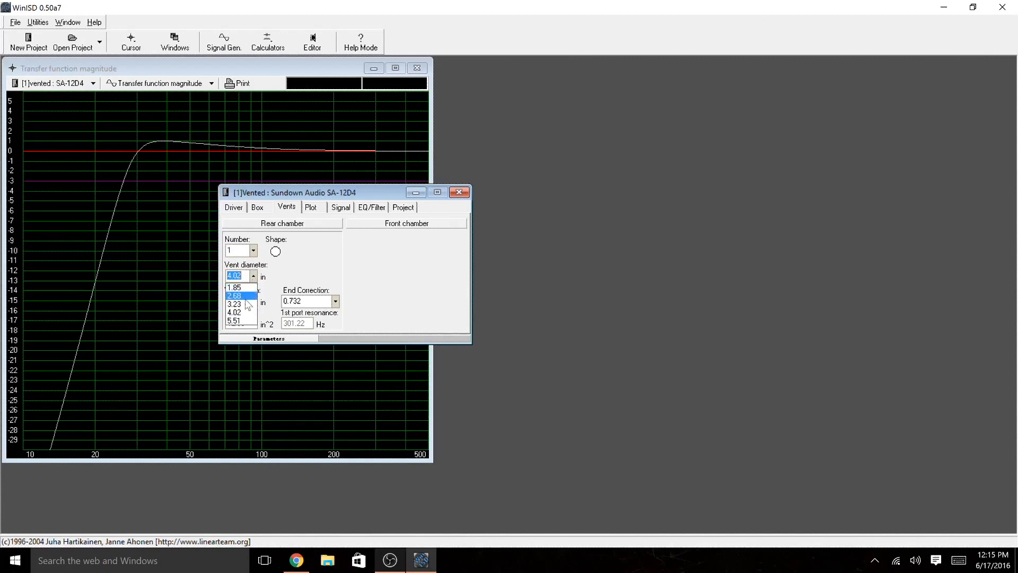
{"action": "left_click", "coordinate": [241, 305]}
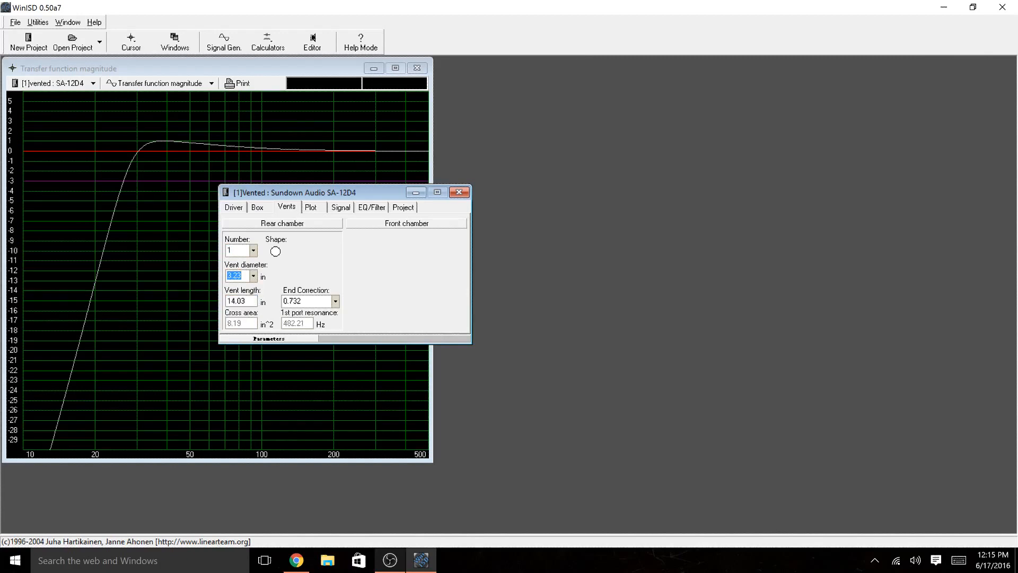
{"action": "left_click", "coordinate": [254, 279]}
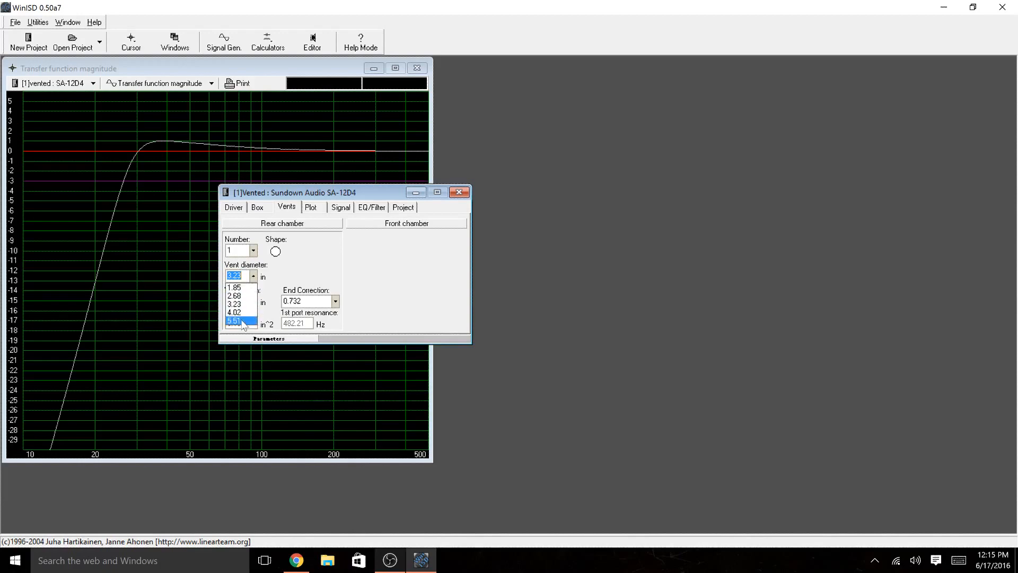
{"action": "left_click", "coordinate": [242, 320]}
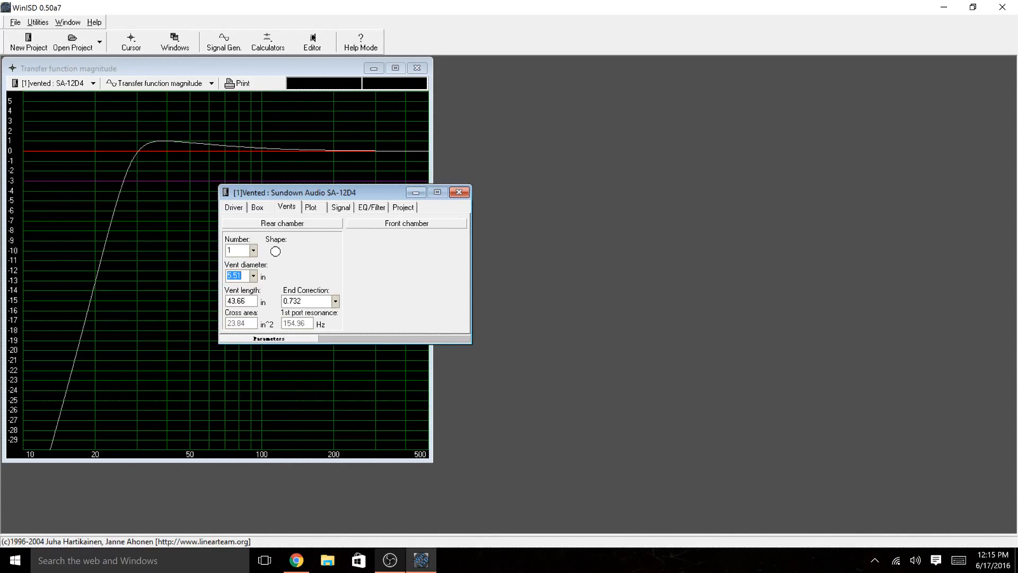
{"action": "left_click", "coordinate": [254, 276]}
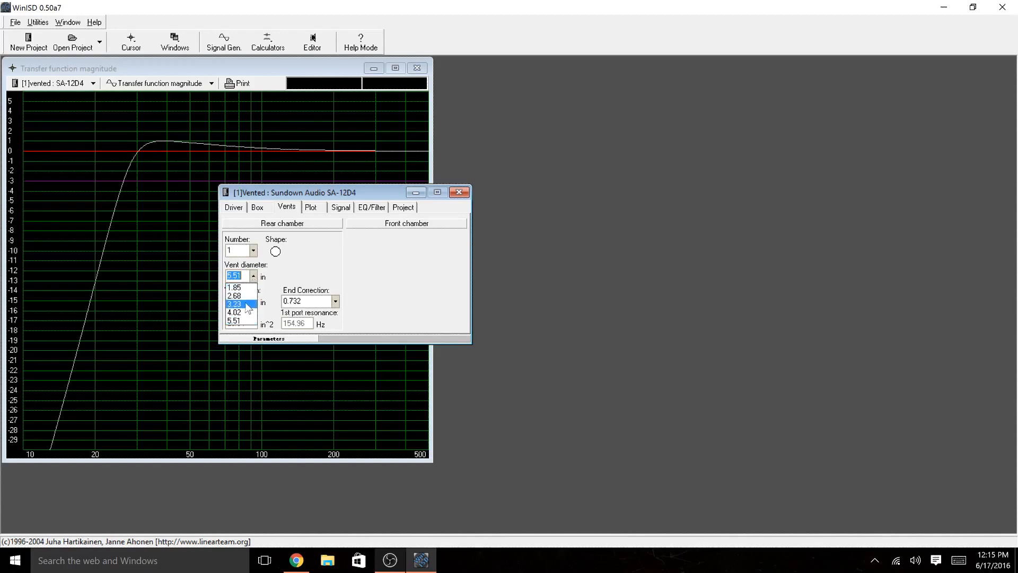
{"action": "left_click", "coordinate": [246, 305]}
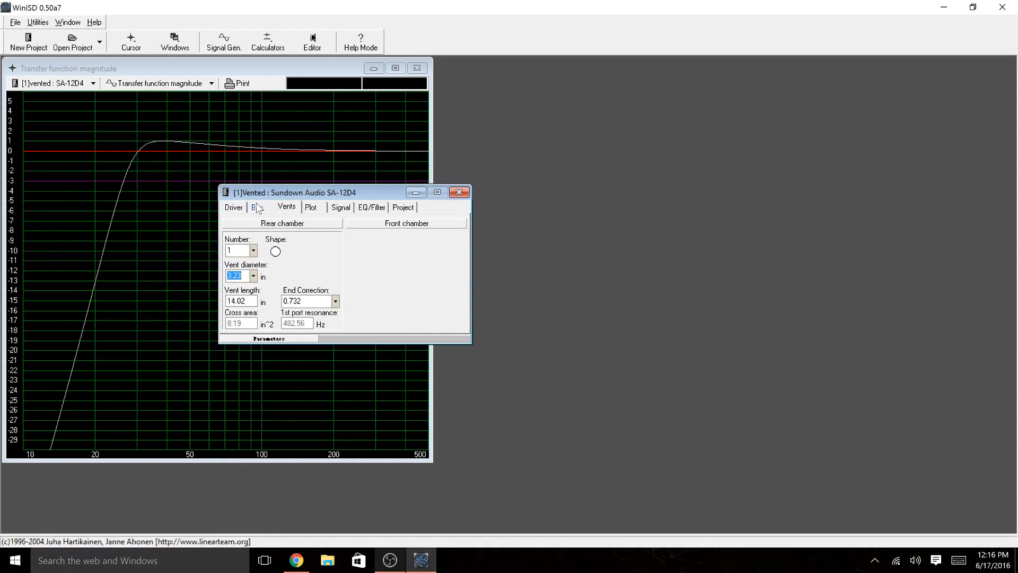
- Minimize the vented project window and read the transfer function magnitude curve at its -3 dB point
{"action": "left_click", "coordinate": [415, 192]}
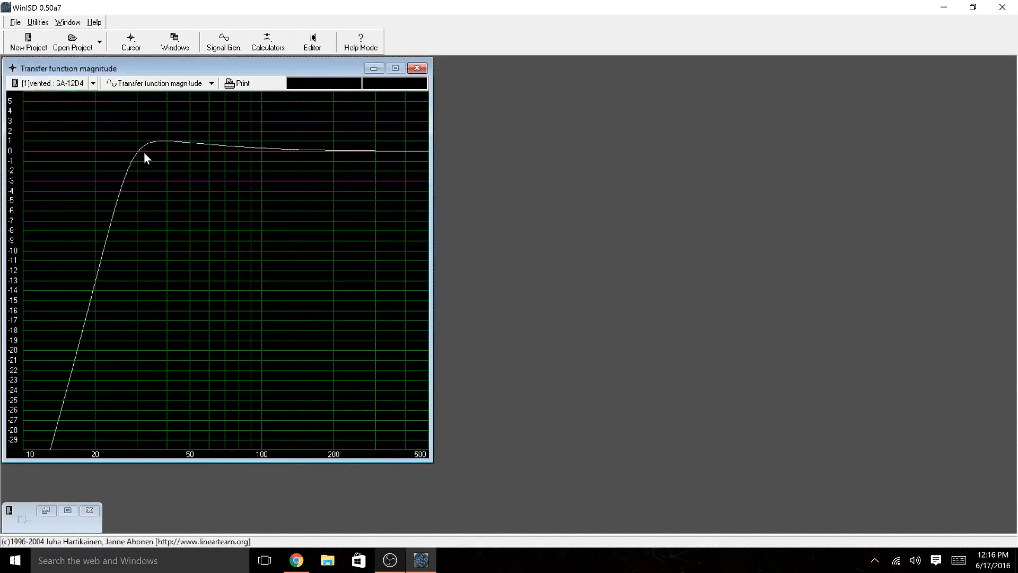
{"action": "left_click", "coordinate": [122, 180]}
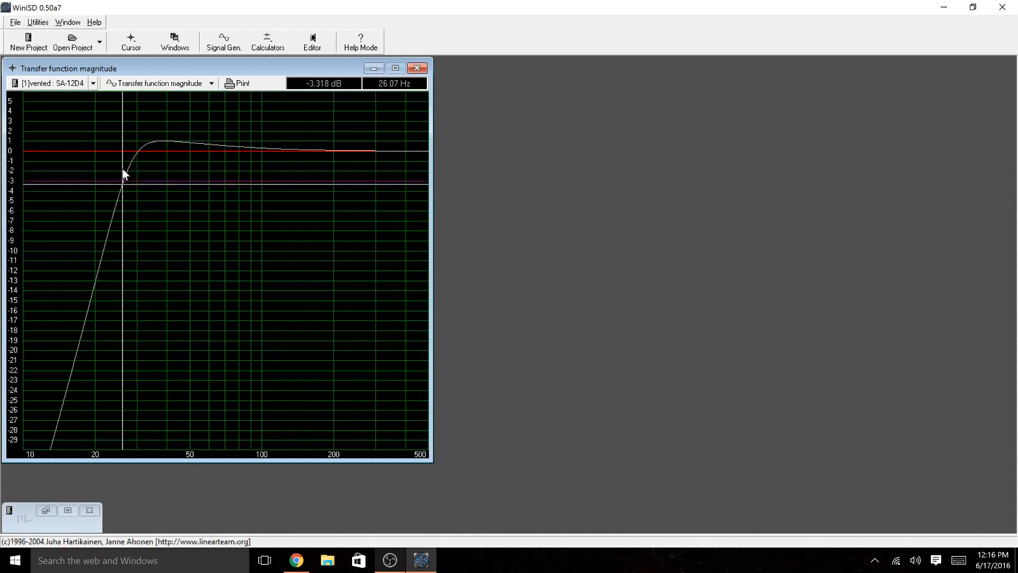
{"action": "left_click", "coordinate": [123, 159]}
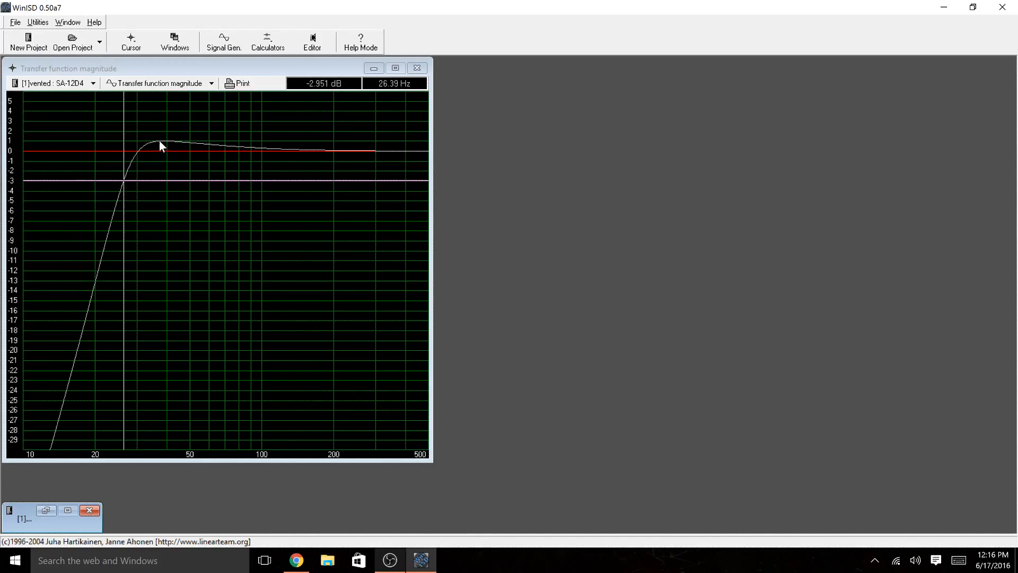
- Switch the graph to Group Delay and read the curve at its peak
{"action": "left_click", "coordinate": [212, 84]}
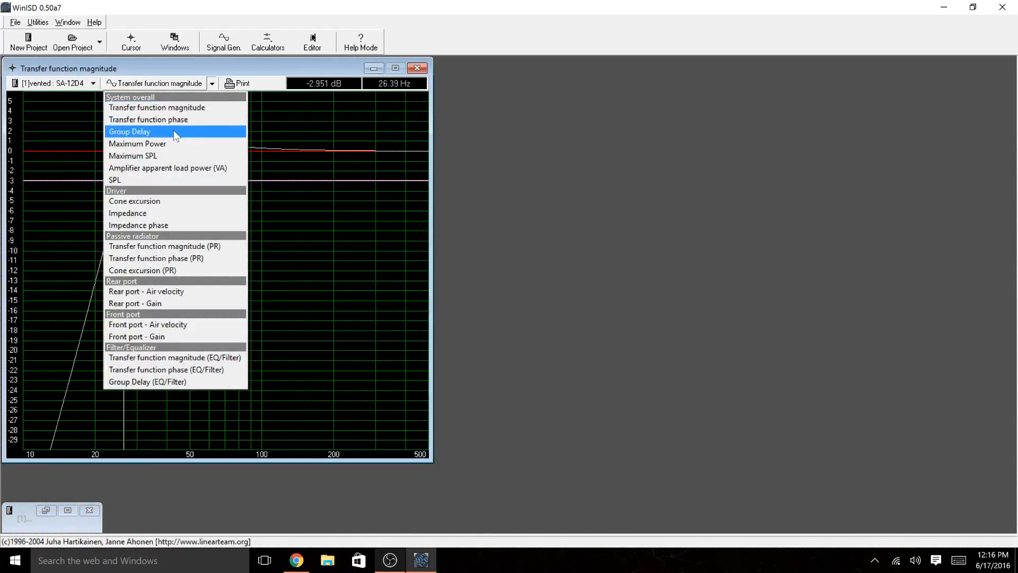
{"action": "left_click", "coordinate": [152, 132]}
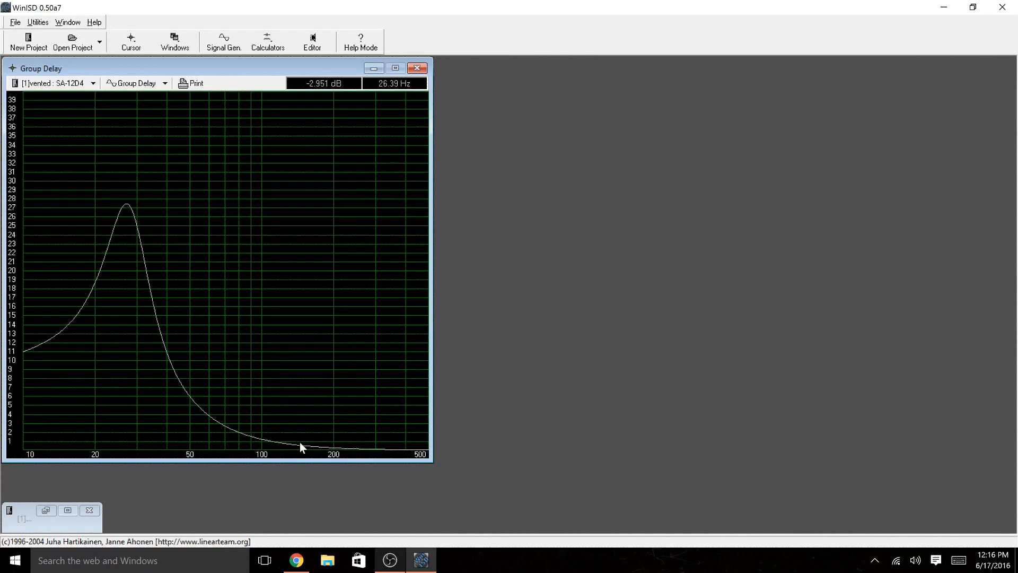
{"action": "left_click_drag", "start_coordinate": [304, 444], "coordinate": [126, 232]}
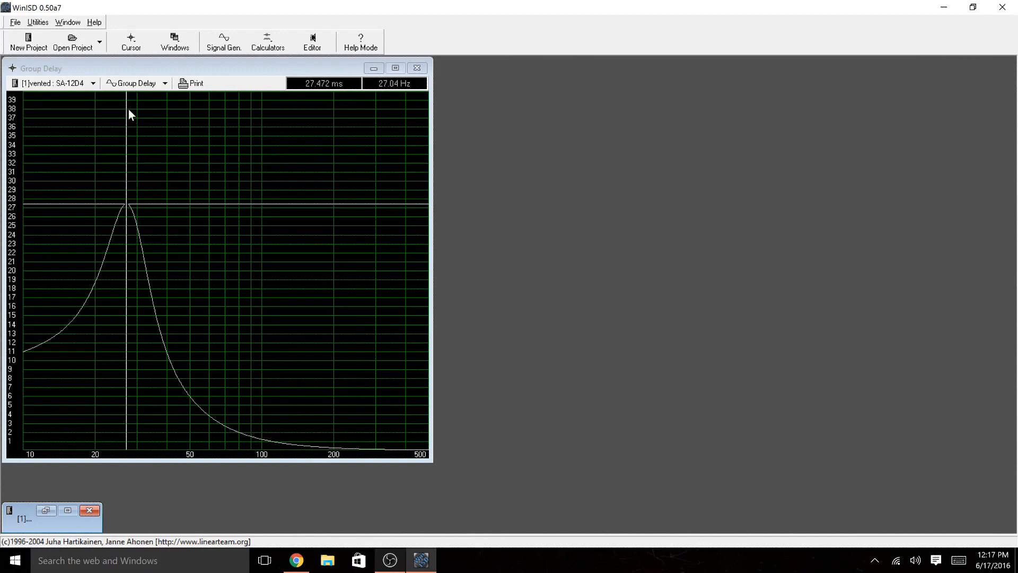
- Restore the project window to review the box volume, tuning frequency and vent dimensions, and minimize it again
{"action": "left_click", "coordinate": [46, 510]}
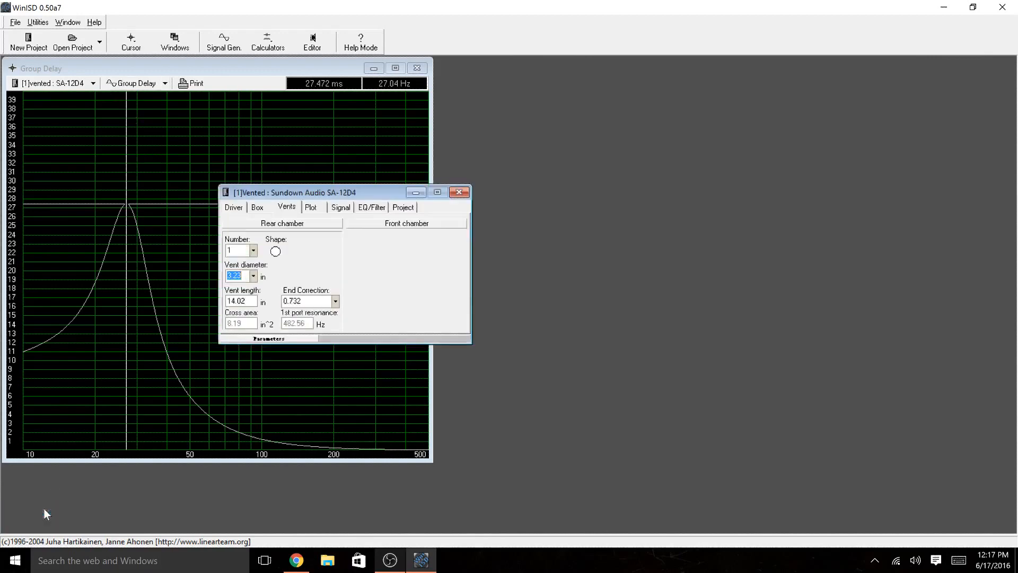
{"action": "left_click", "coordinate": [257, 207]}
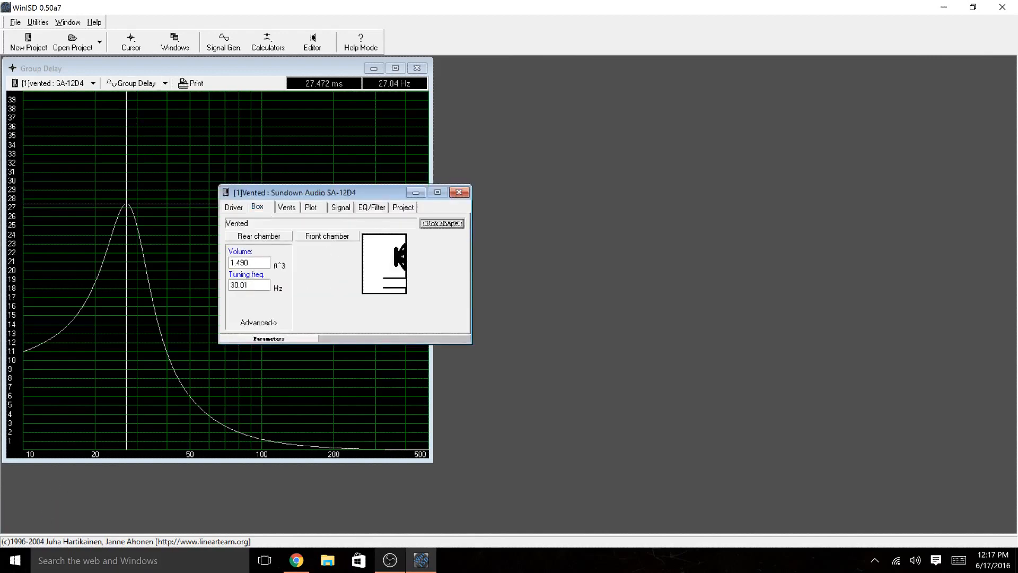
{"action": "left_click", "coordinate": [281, 208]}
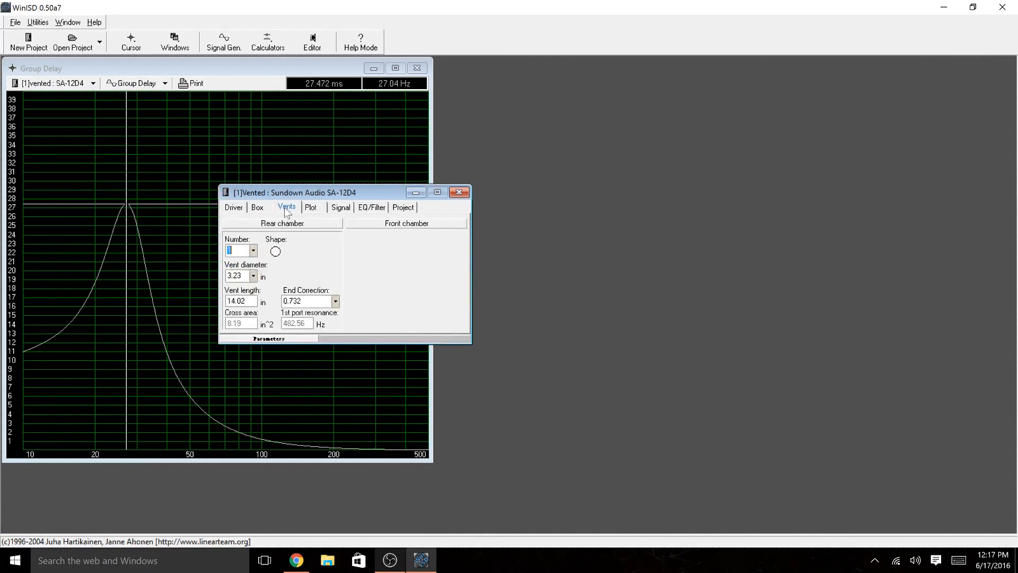
{"action": "left_click", "coordinate": [416, 193]}
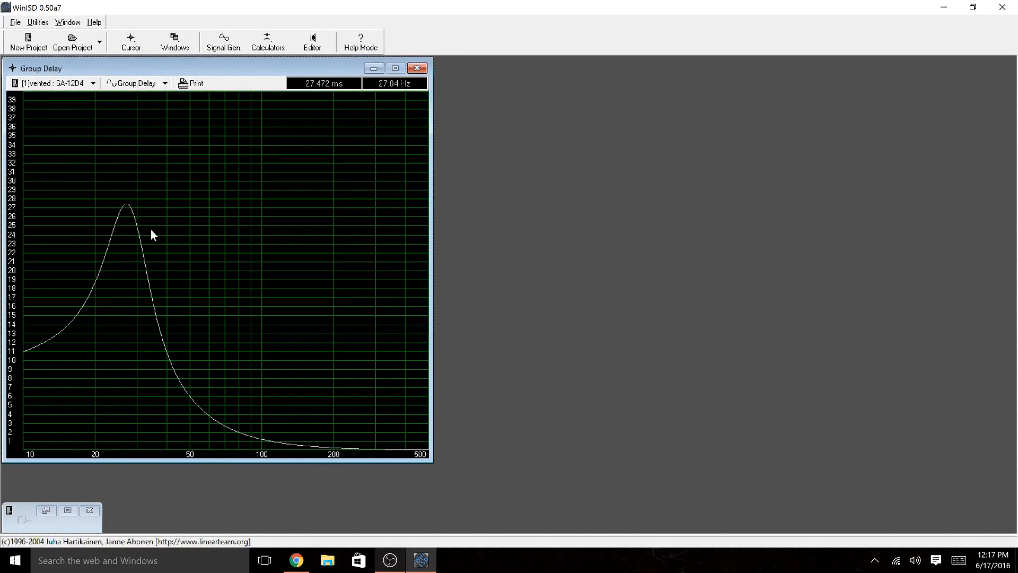
- Plot the rear port air velocity to read its peak and return the graph to Transfer function magnitude
{"action": "left_click", "coordinate": [164, 83]}
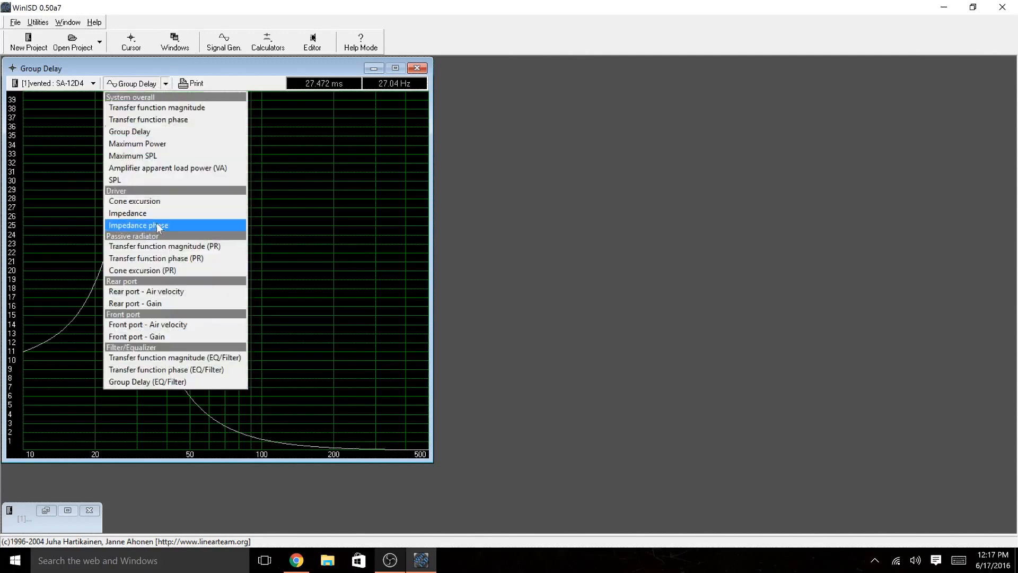
{"action": "left_click", "coordinate": [163, 293]}
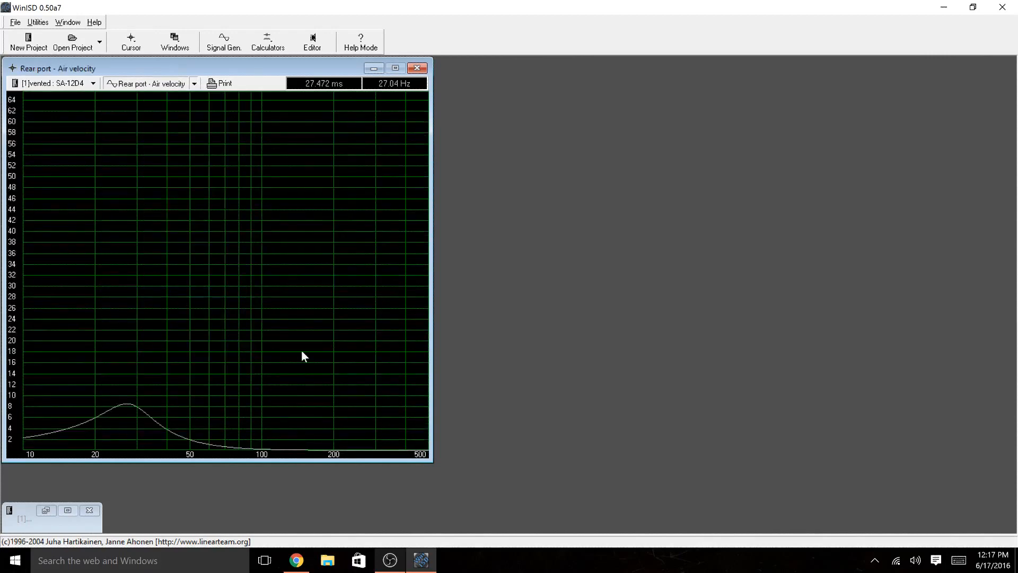
{"action": "left_click", "coordinate": [129, 402]}
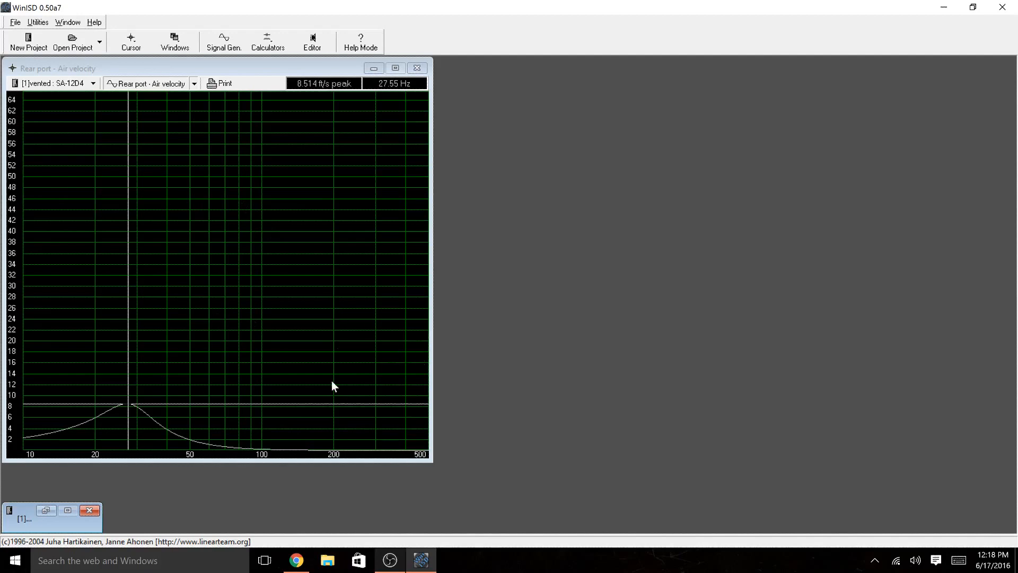
{"action": "left_click", "coordinate": [195, 84]}
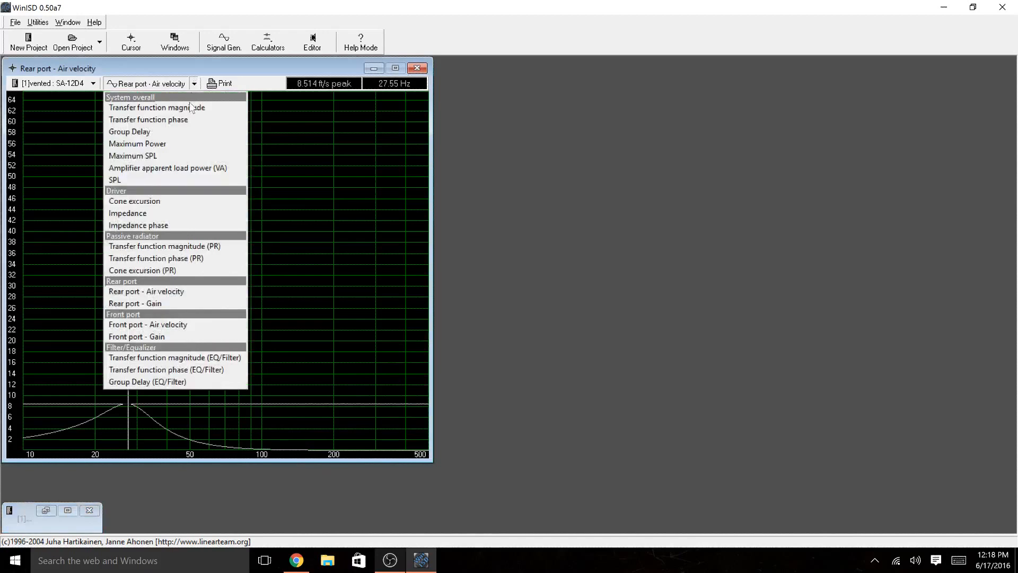
{"action": "left_click", "coordinate": [189, 104]}
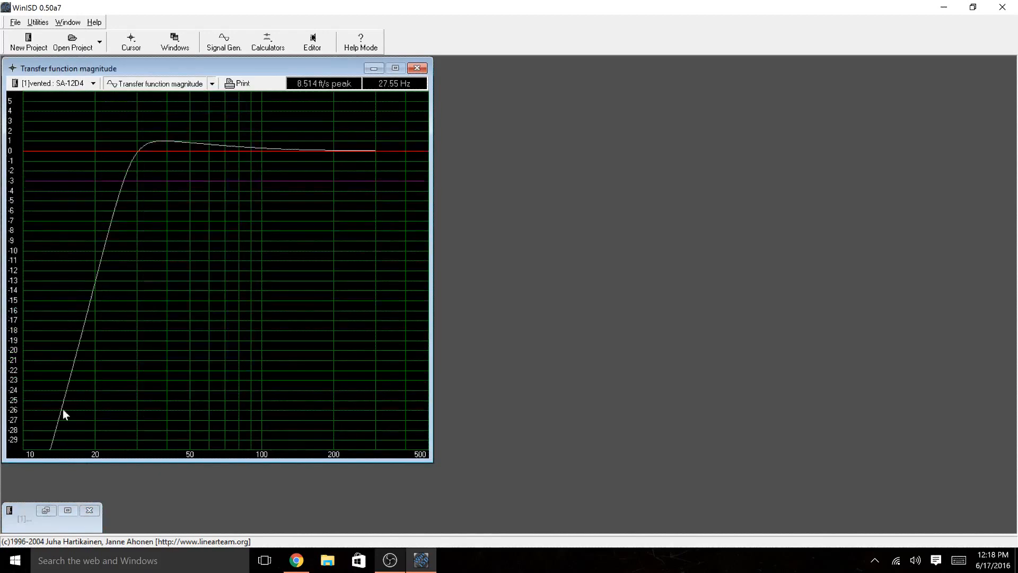